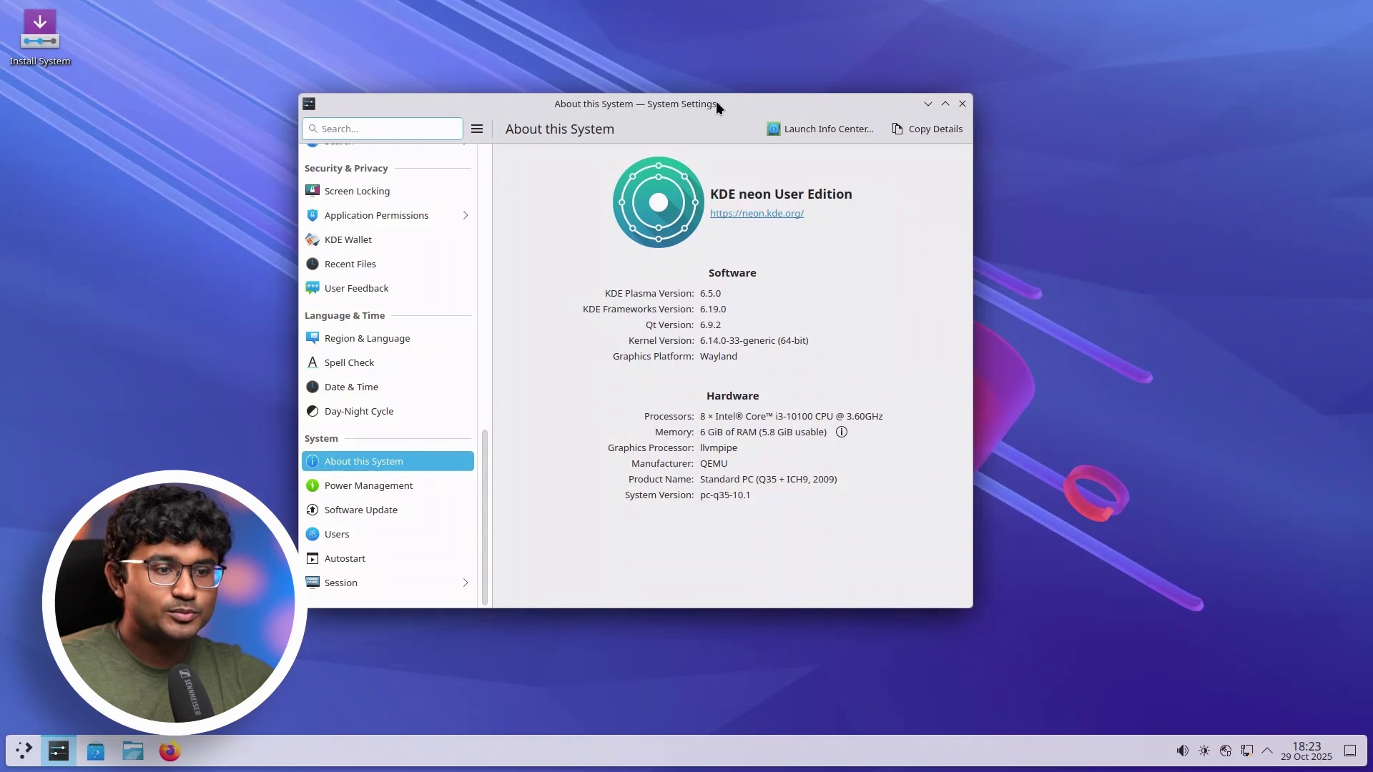
- Move the About this System window and highlight the KDE Plasma version 6.5.0
left_click_drag(717, 106, 777, 127)
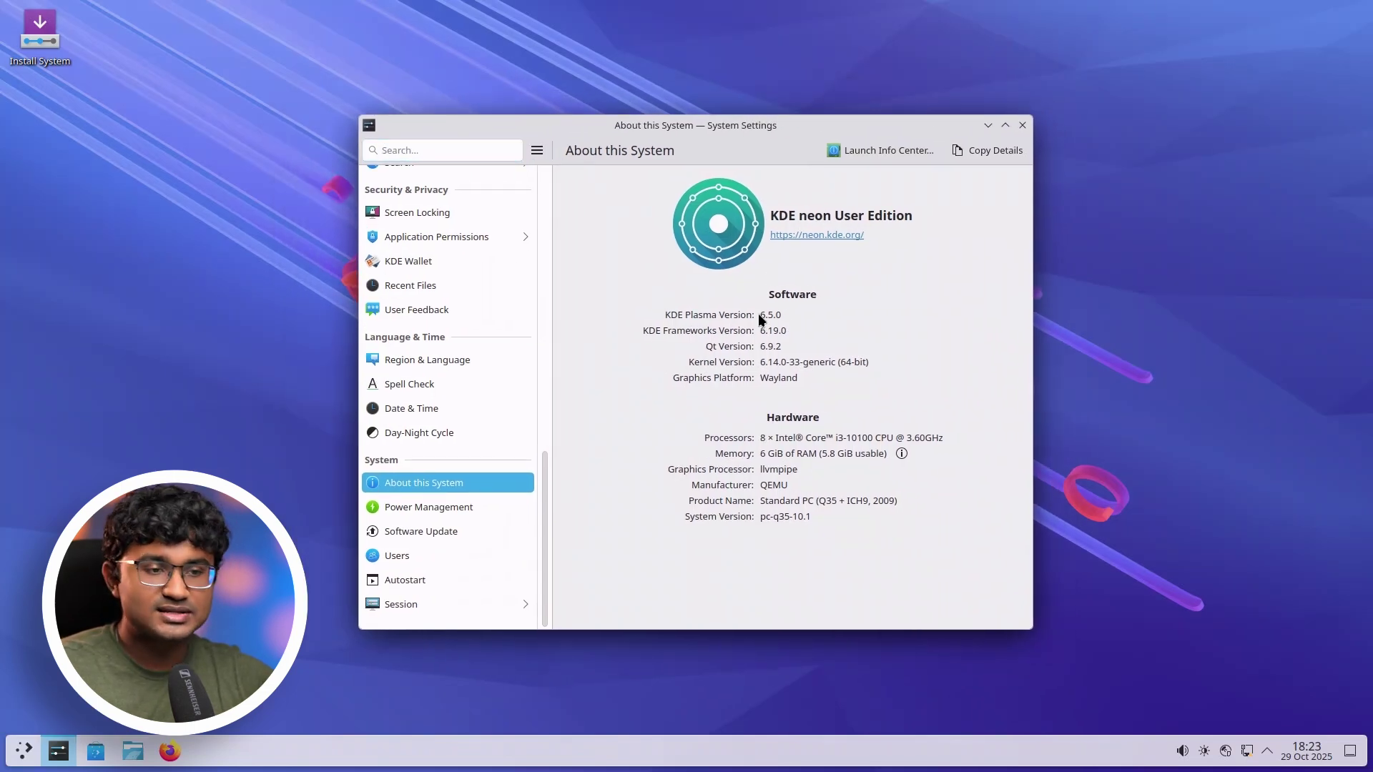
left_click_drag(759, 315, 775, 313)
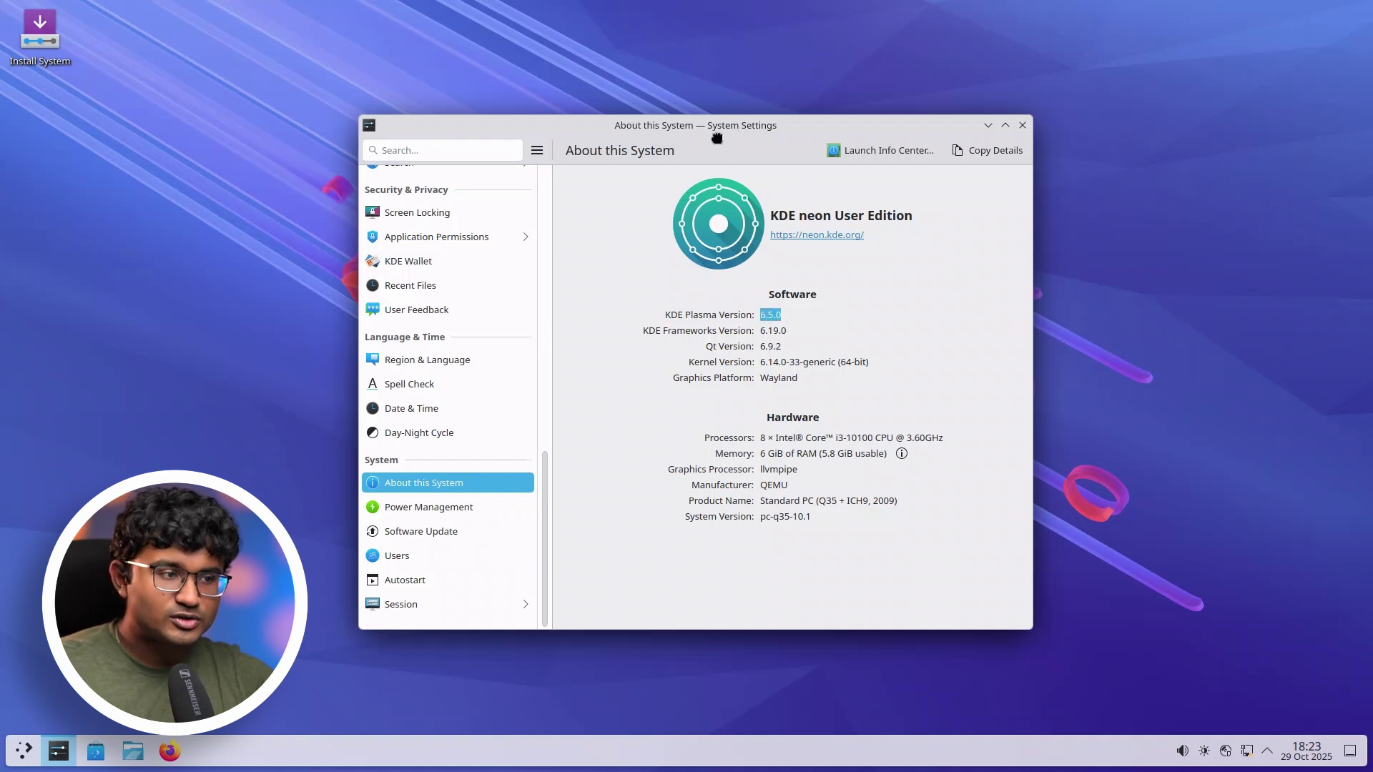
left_click_drag(730, 128, 688, 135)
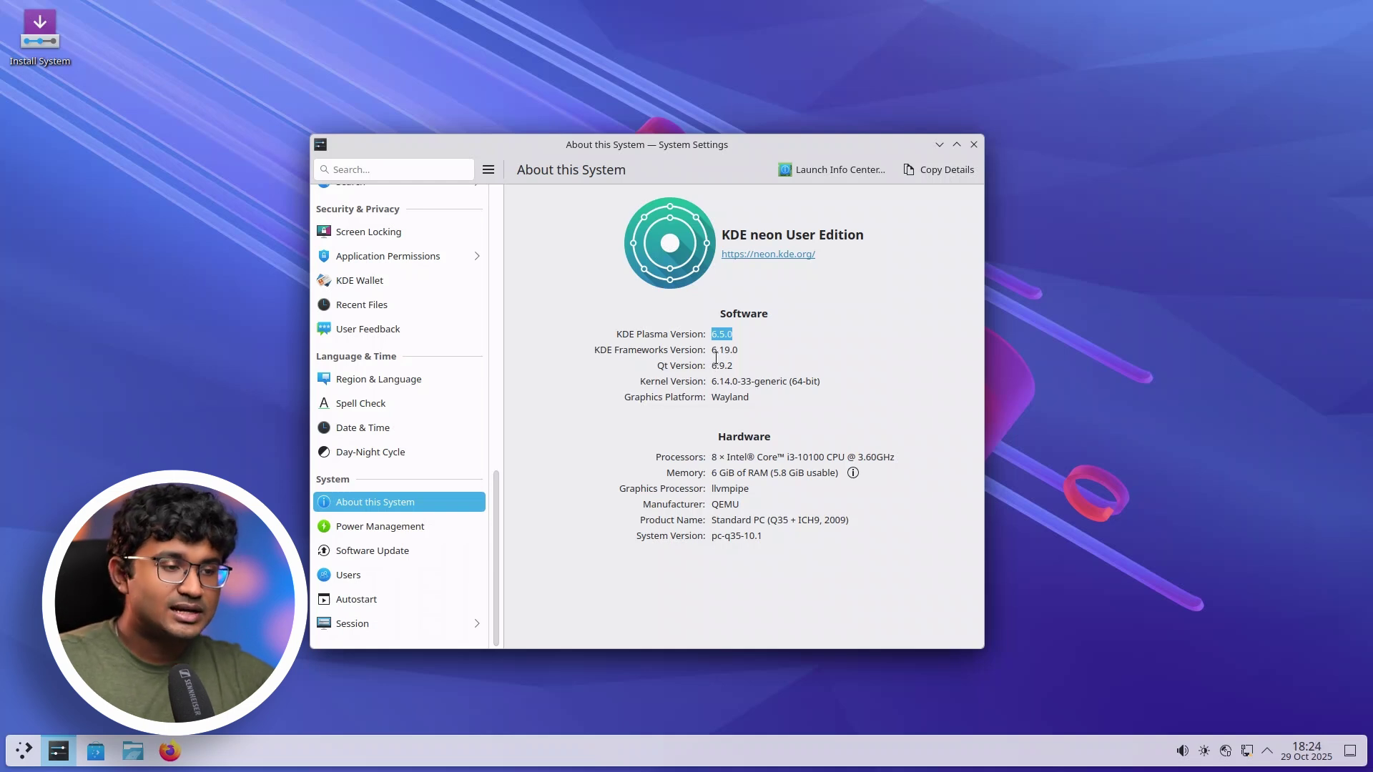
- Scroll the settings sidebar to the top and nudge the window slightly left
scroll(401, 399, "up", 5)
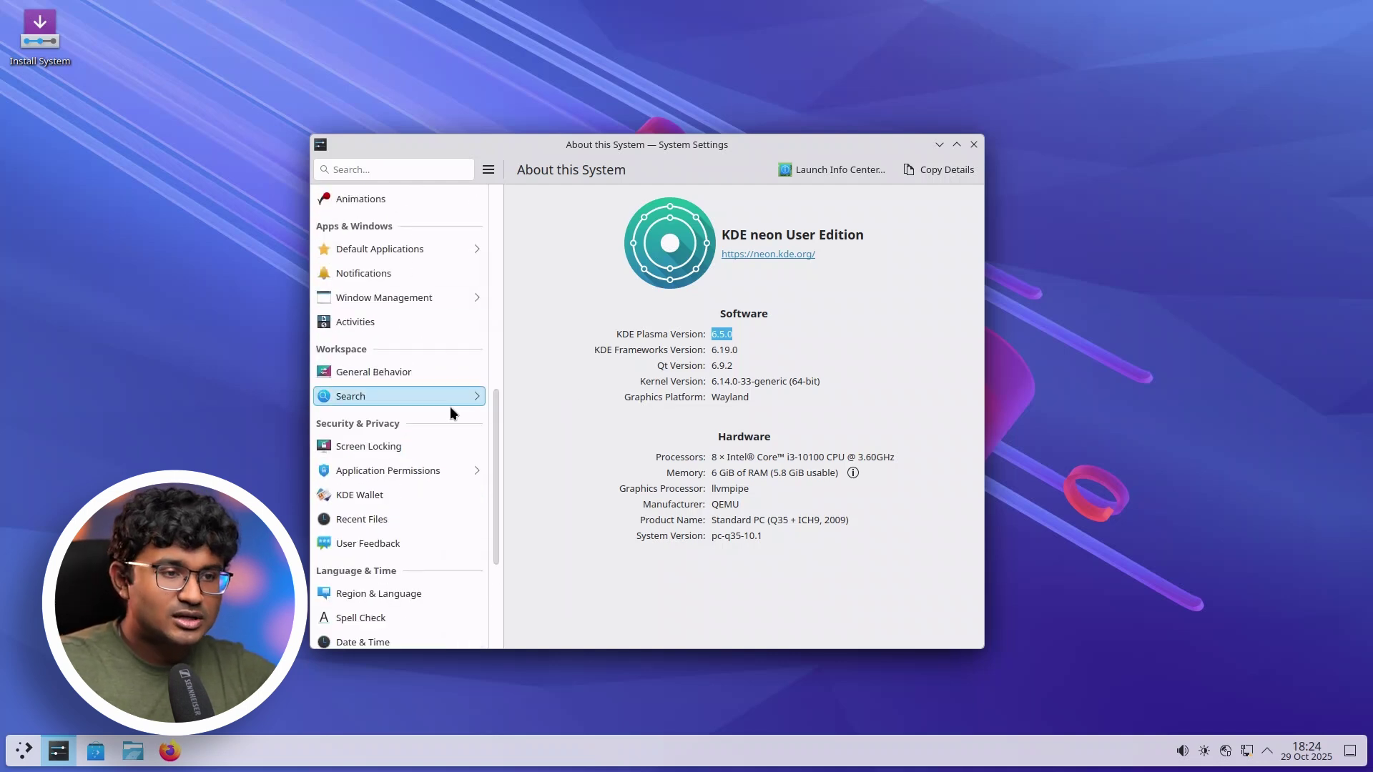
scroll(449, 406, "up", 6)
left_click_drag(791, 141, 818, 77)
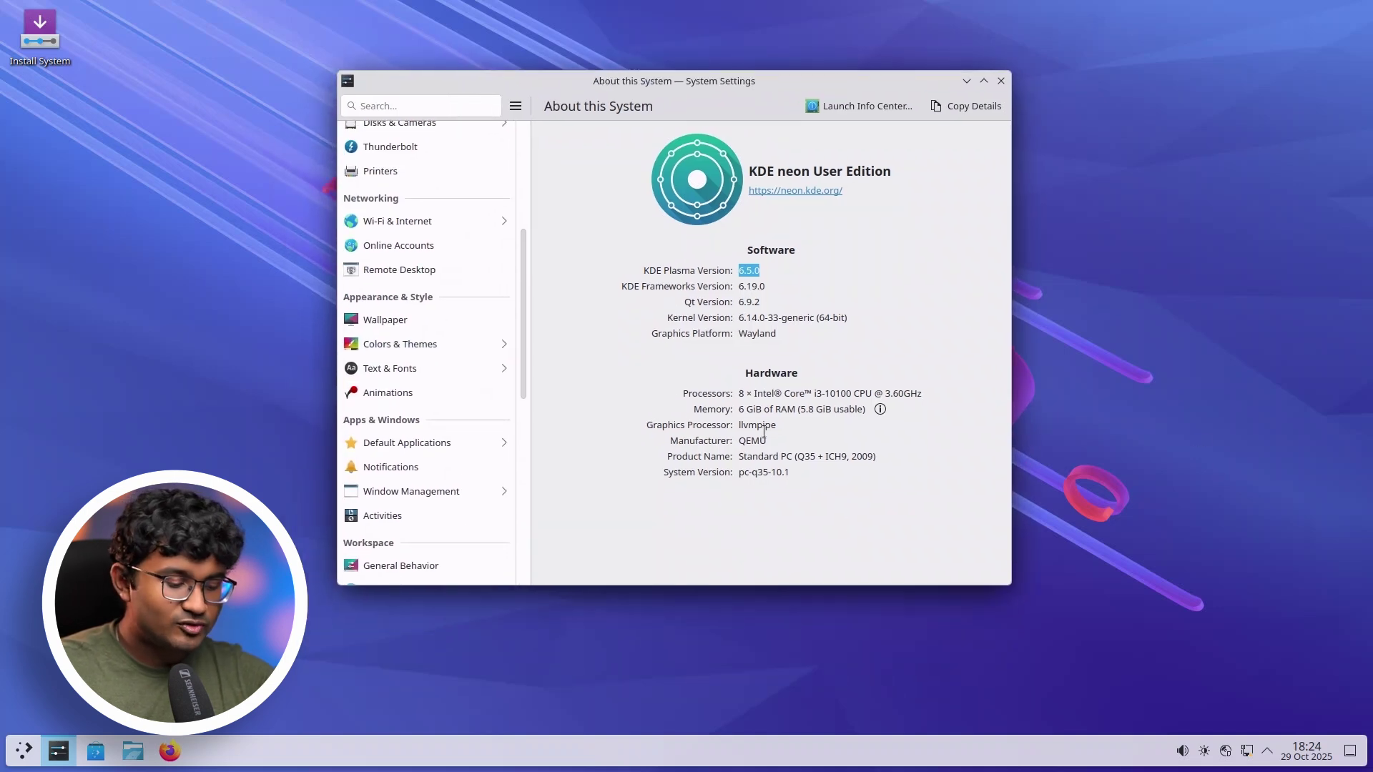
scroll(399, 201, "up", 5)
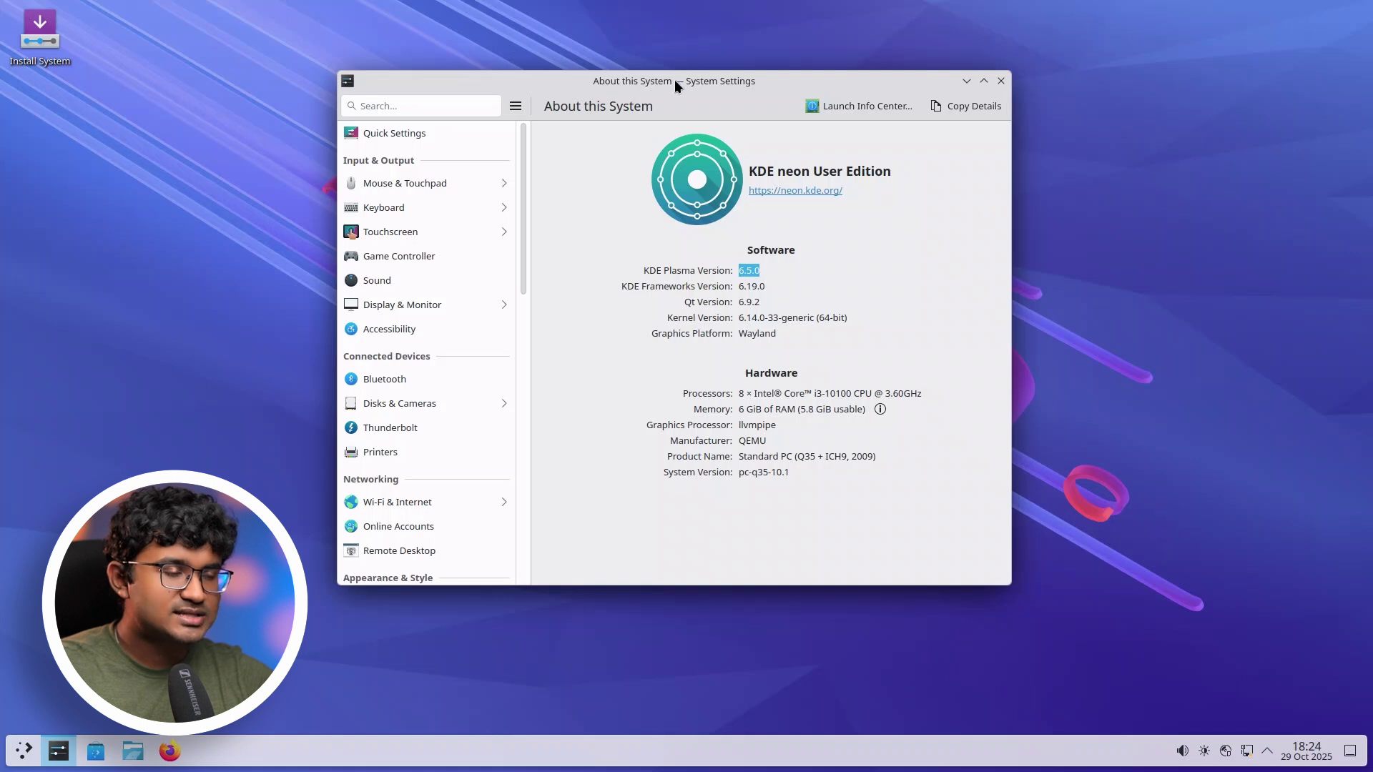
left_click_drag(675, 80, 655, 81)
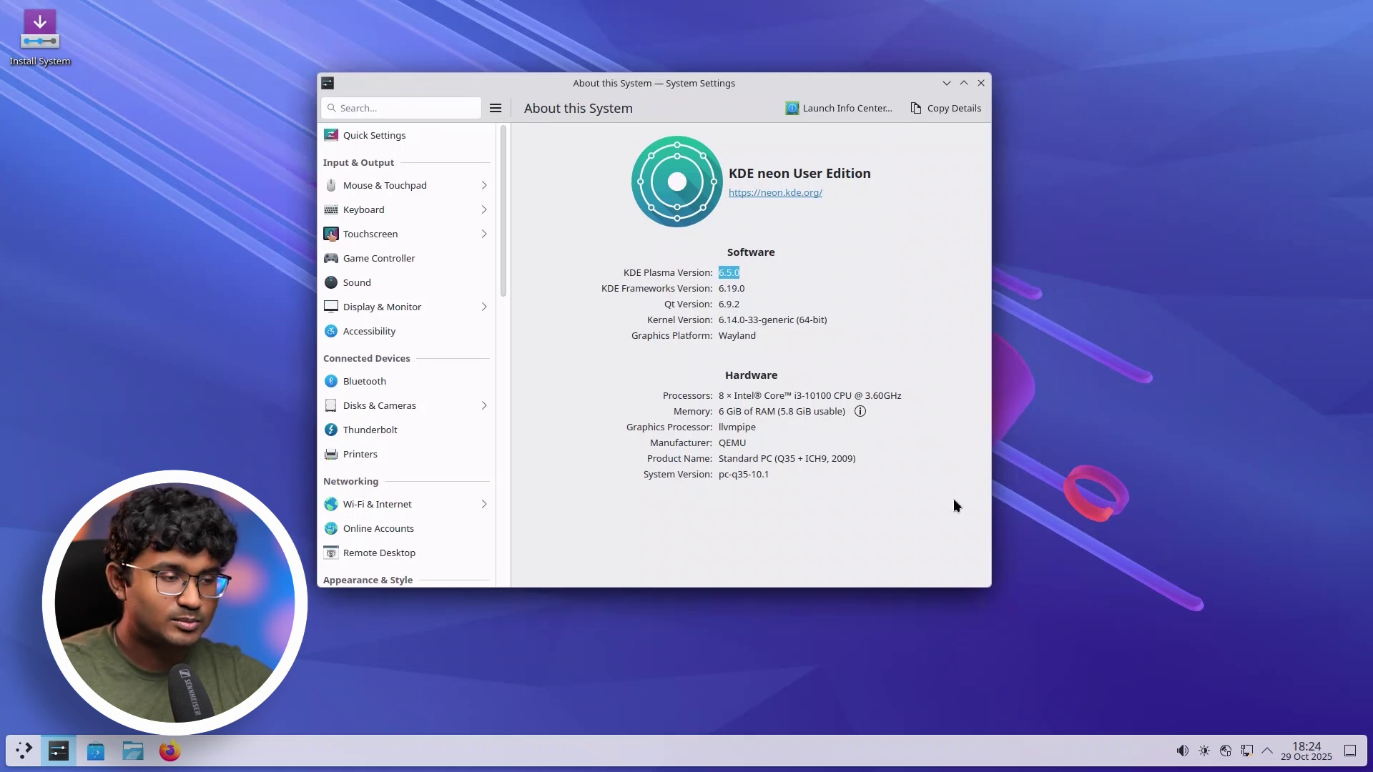
- On Quick Settings, look through the Breeze theme variants without changing the theme
left_click(376, 136)
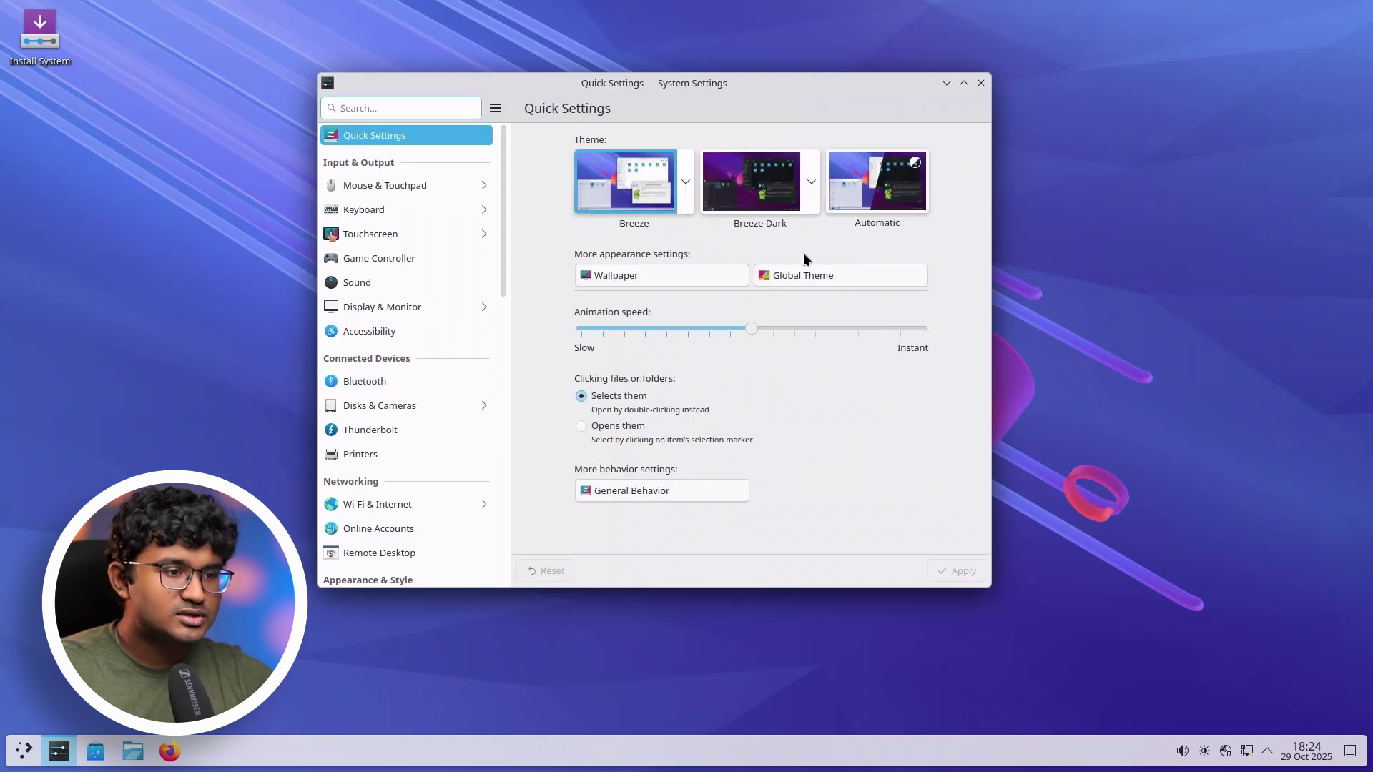
left_click(689, 189)
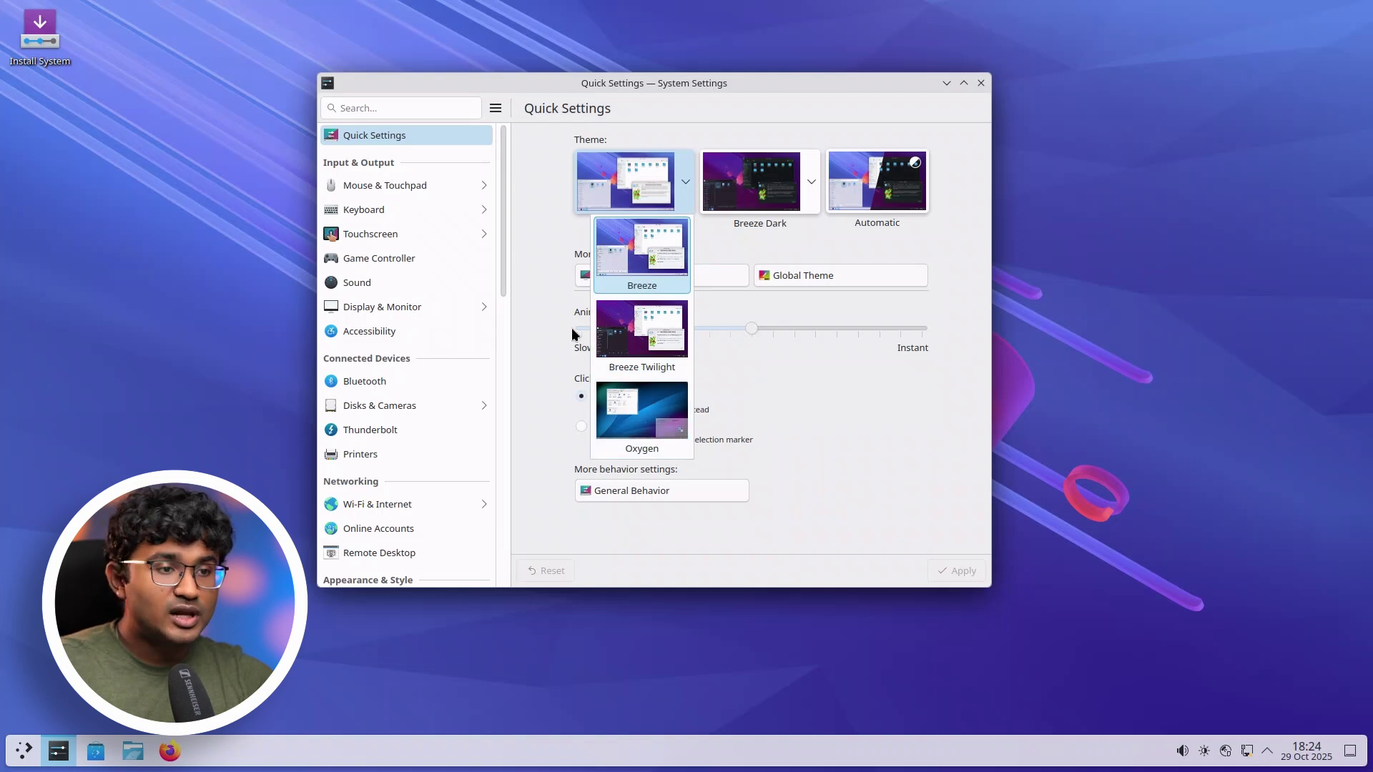
left_click(776, 351)
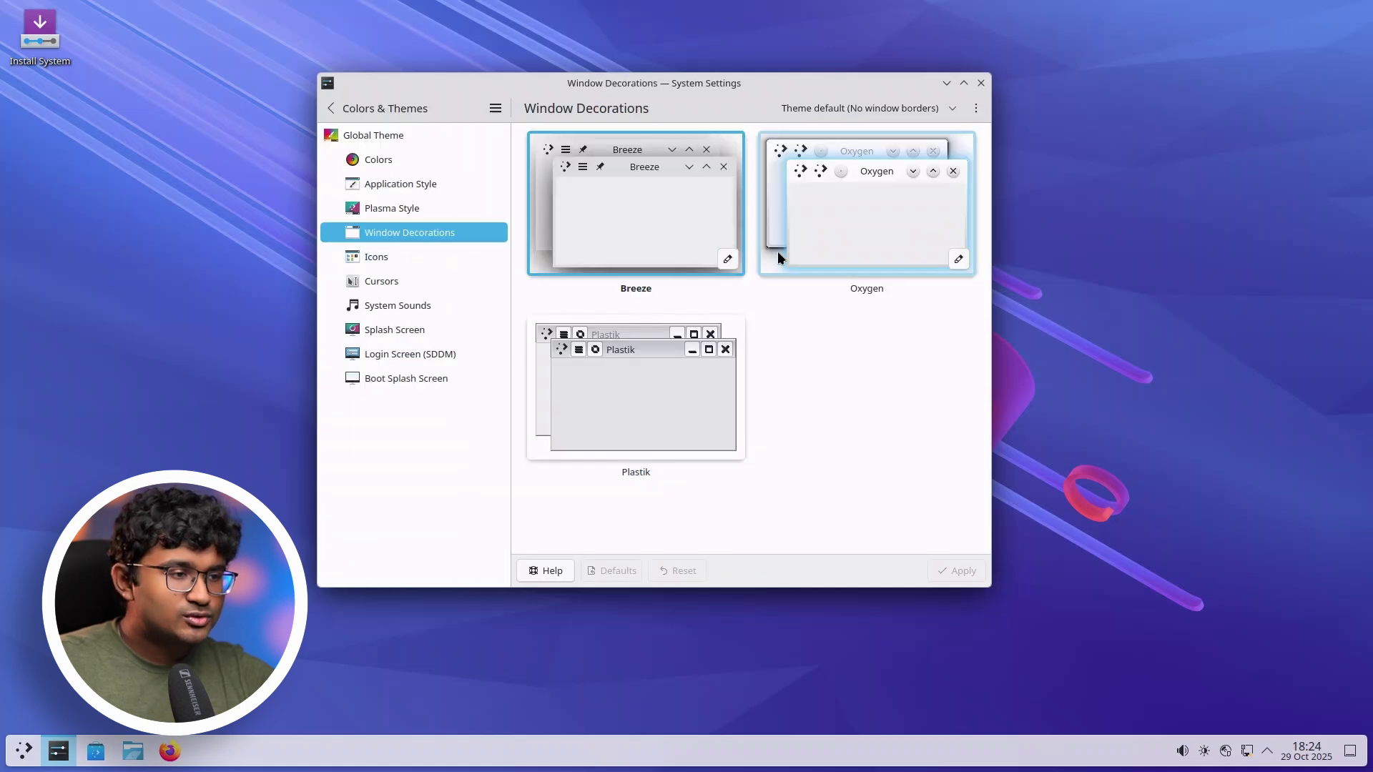
- In Breeze decoration settings, toggle 'Round bottom corners of windows with no borders' off, then on
left_click(728, 258)
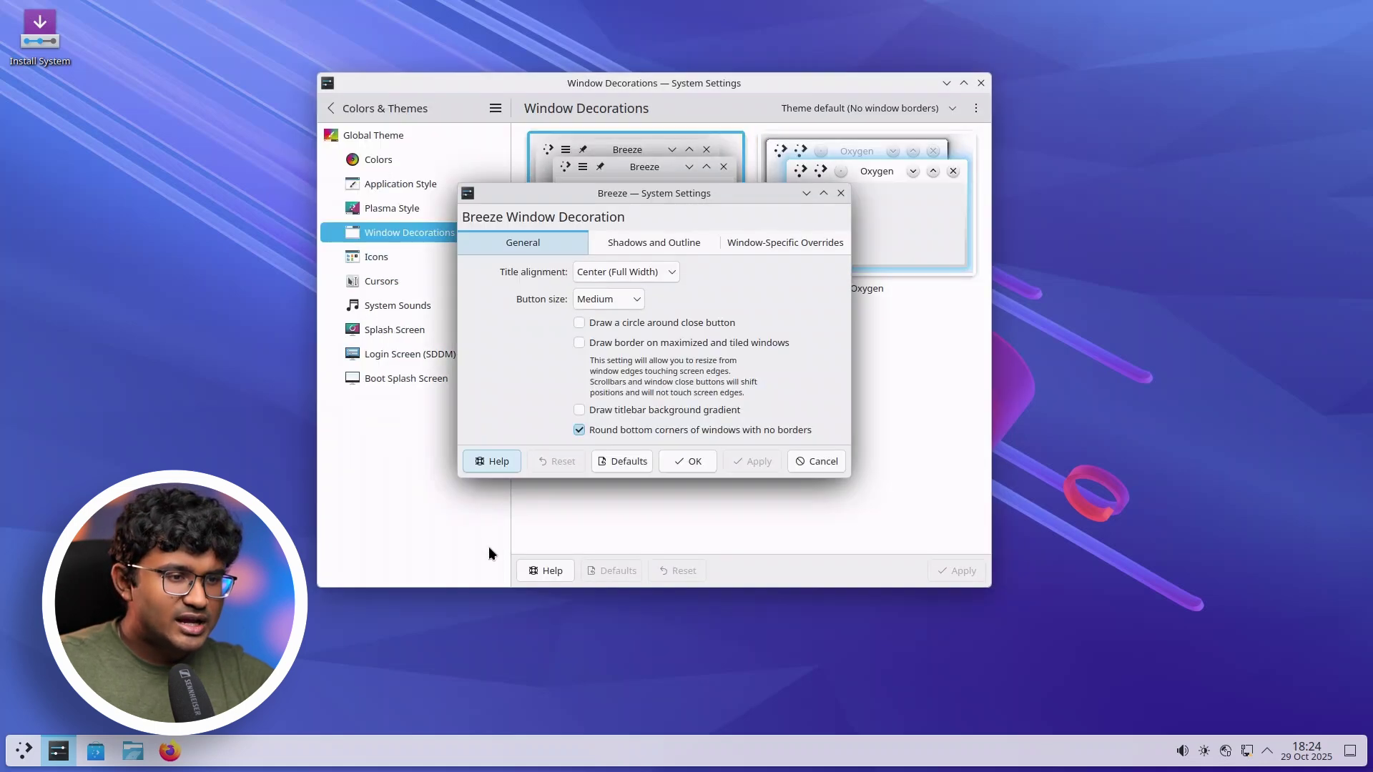
left_click(580, 432)
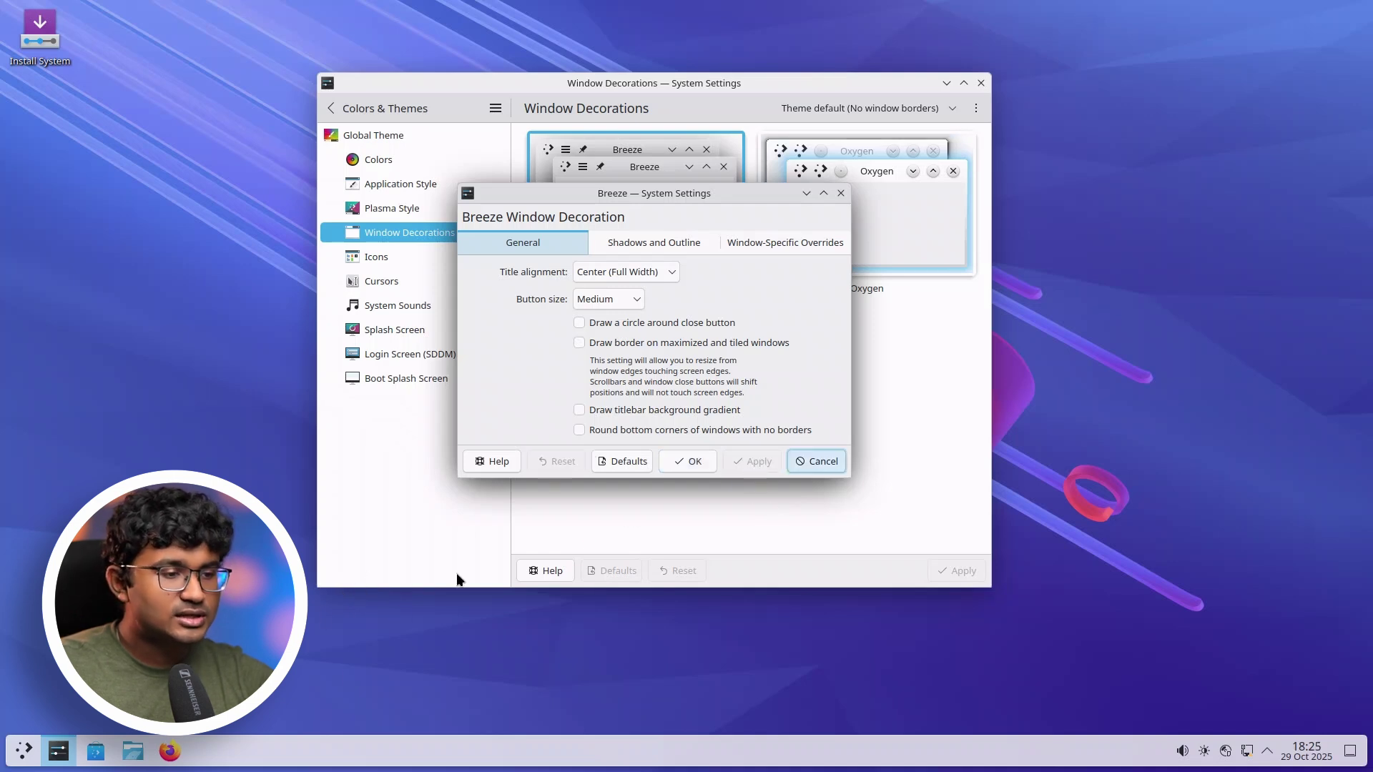
left_click(580, 431)
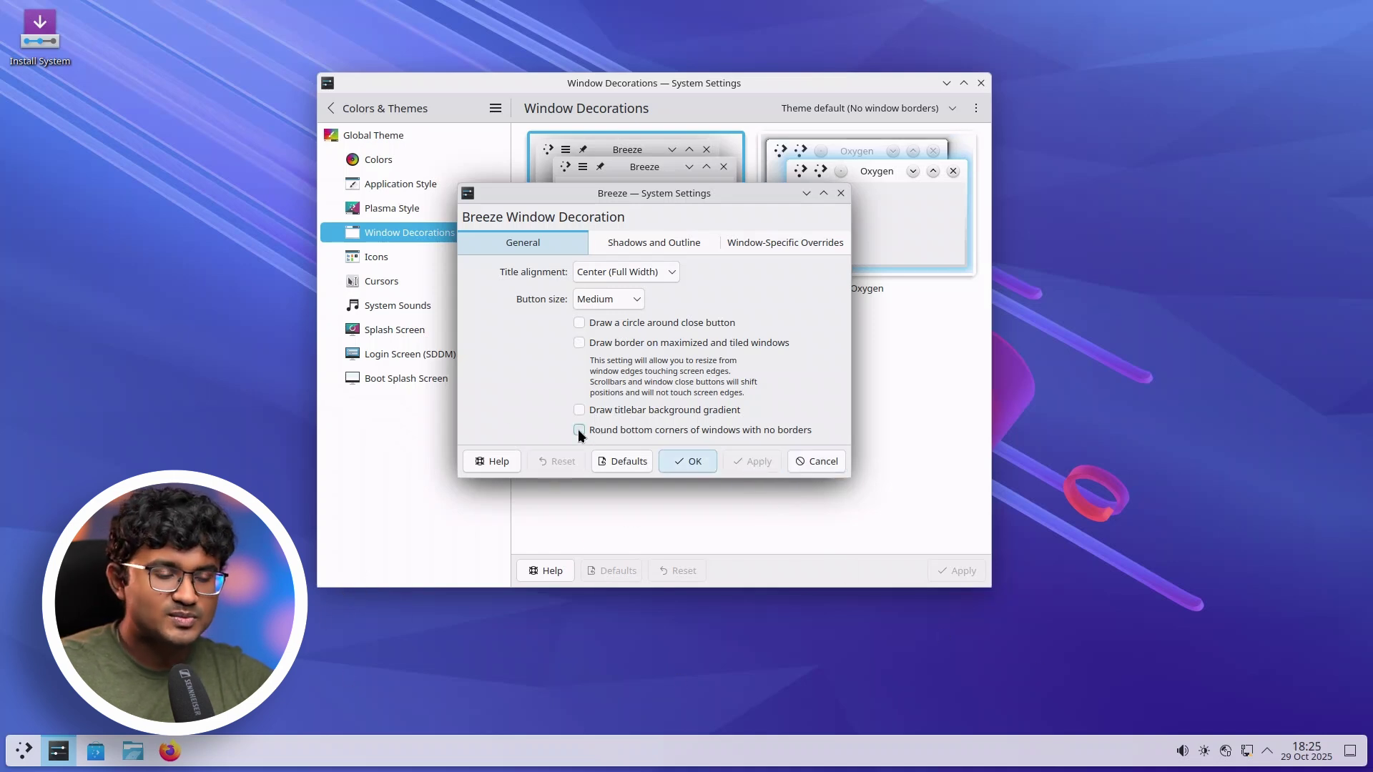
left_click(580, 431)
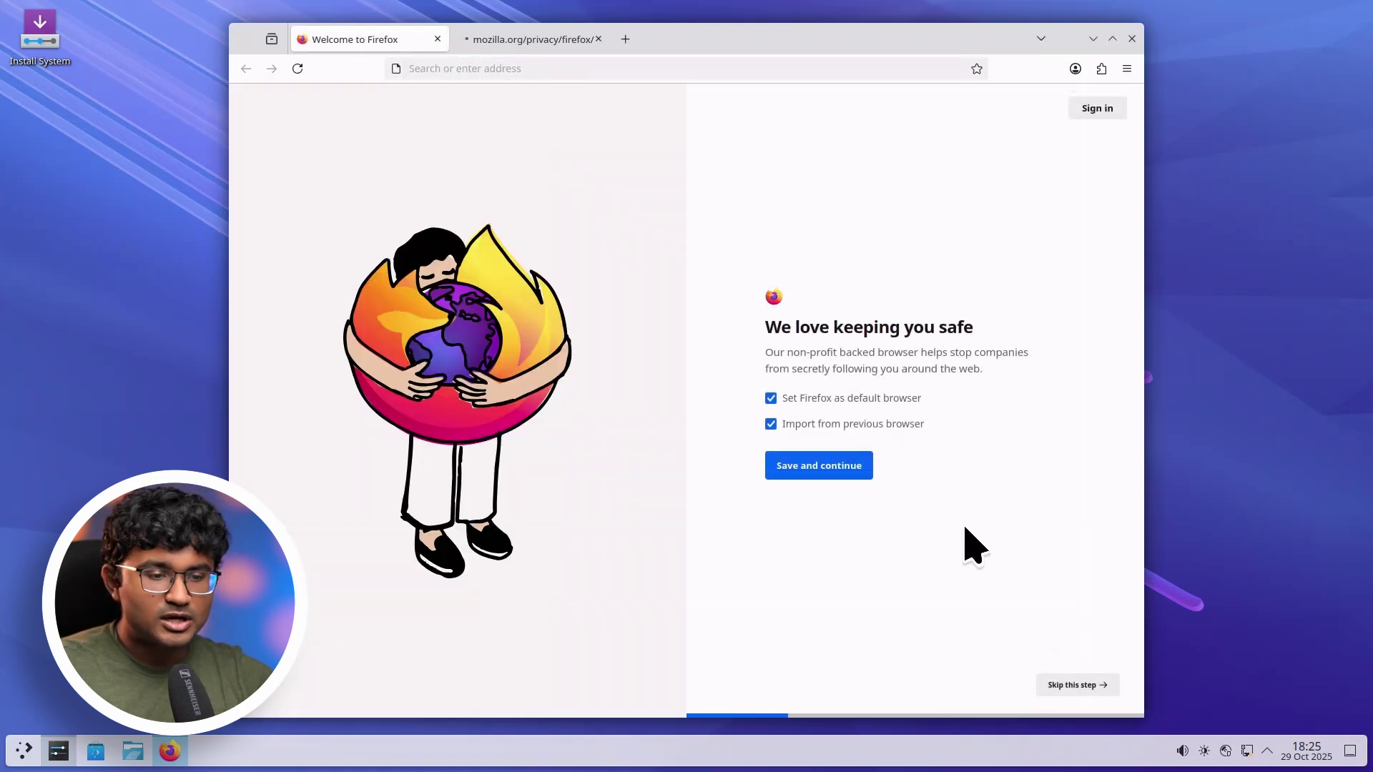
- Enable Firefox's Title Bar from Customize Toolbar and shift the browser window left
right_click(679, 37)
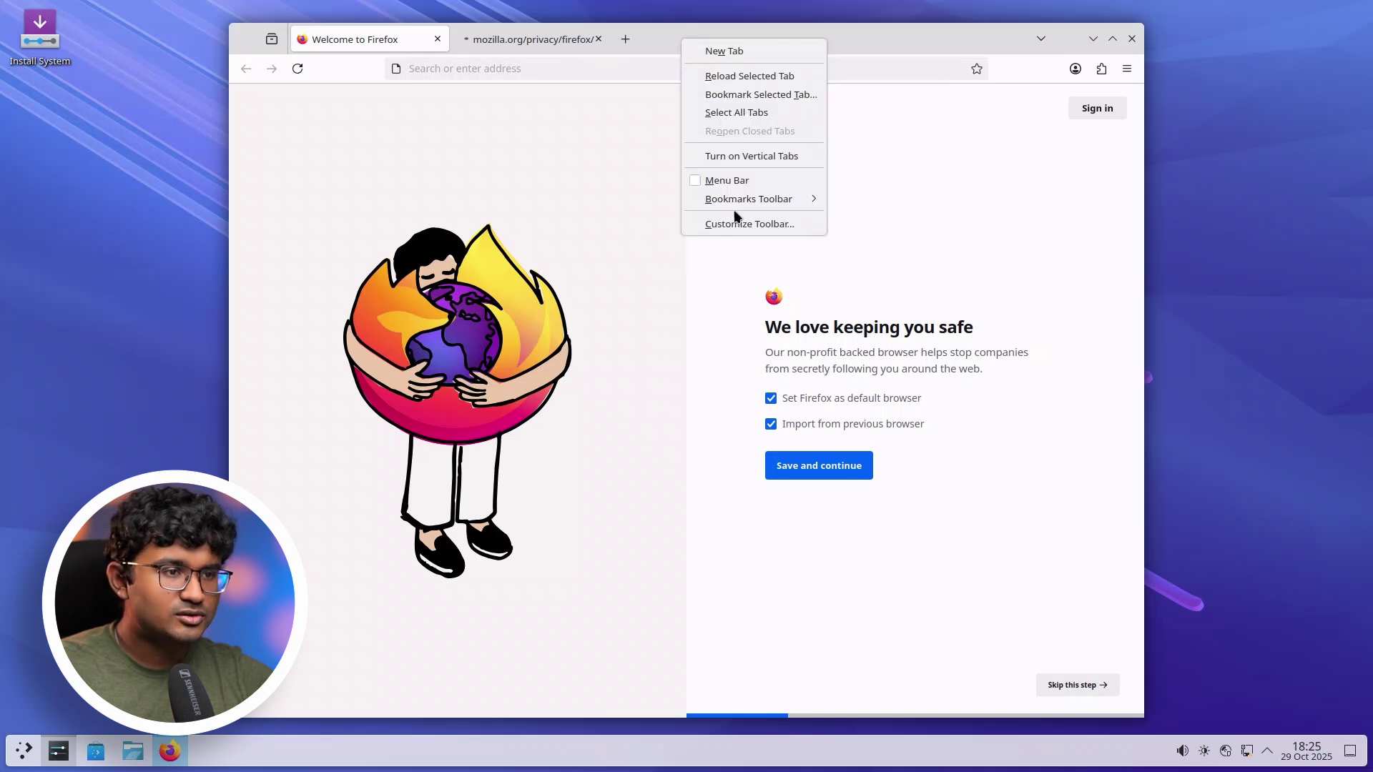
left_click(719, 223)
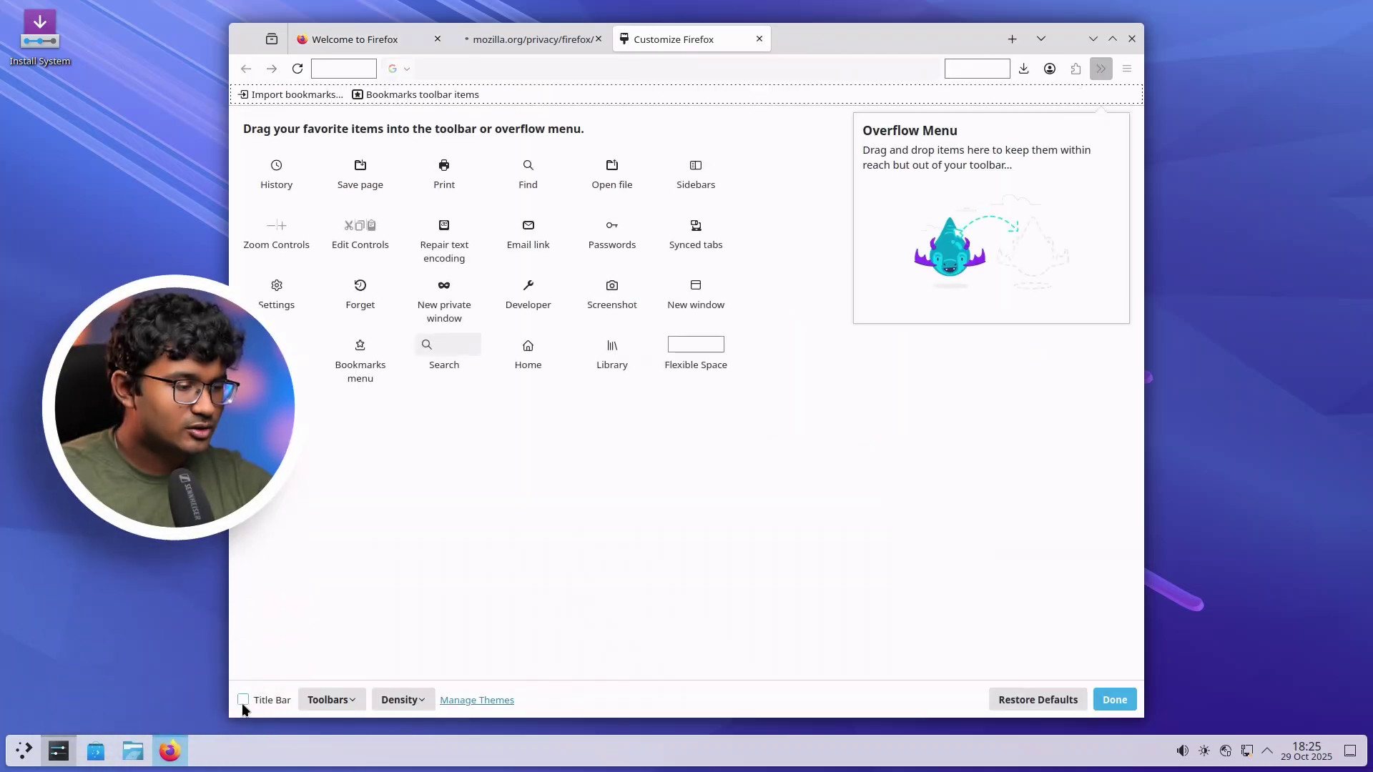
left_click(243, 700)
mouse_move(790, 57)
left_mouse_down()
mouse_move(764, 55)
mouse_move(773, 38)
left_mouse_up()
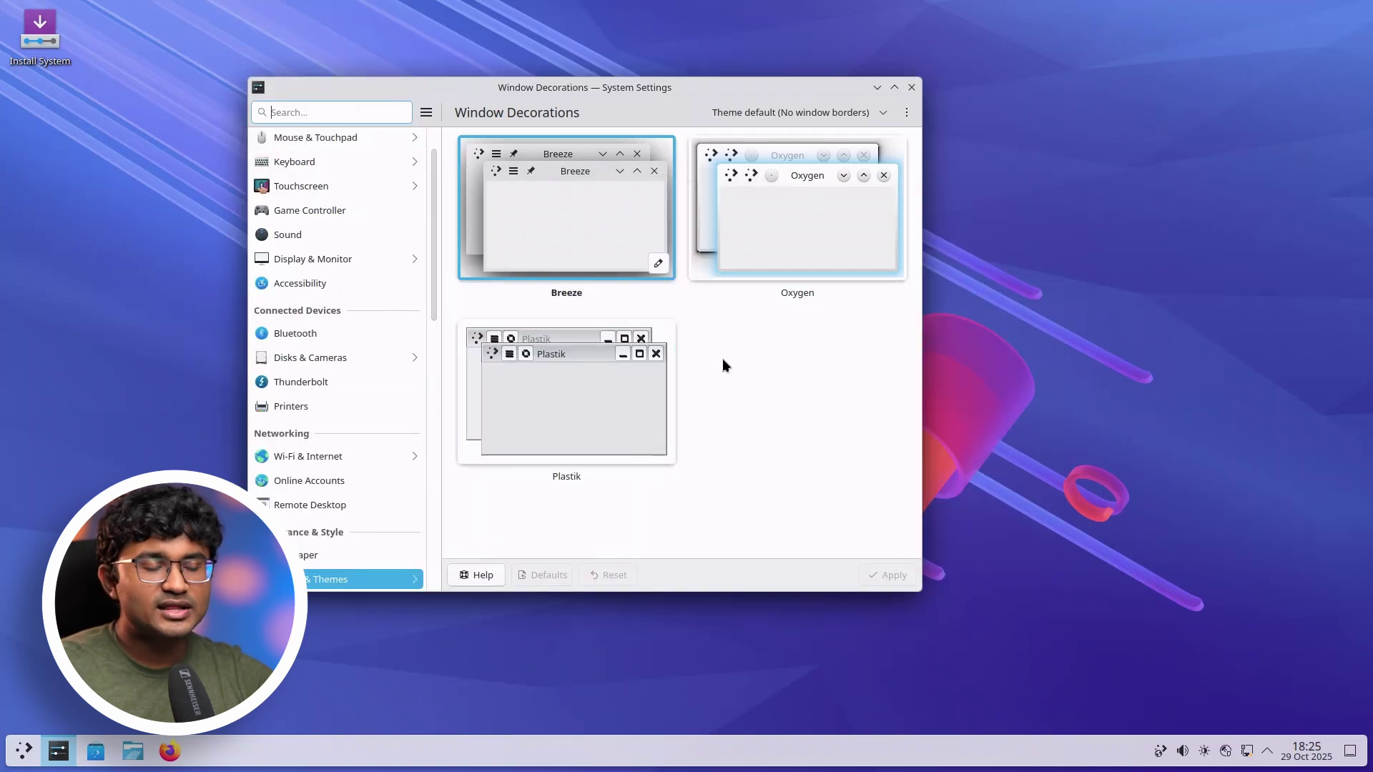
scroll(344, 279, "up", 2)
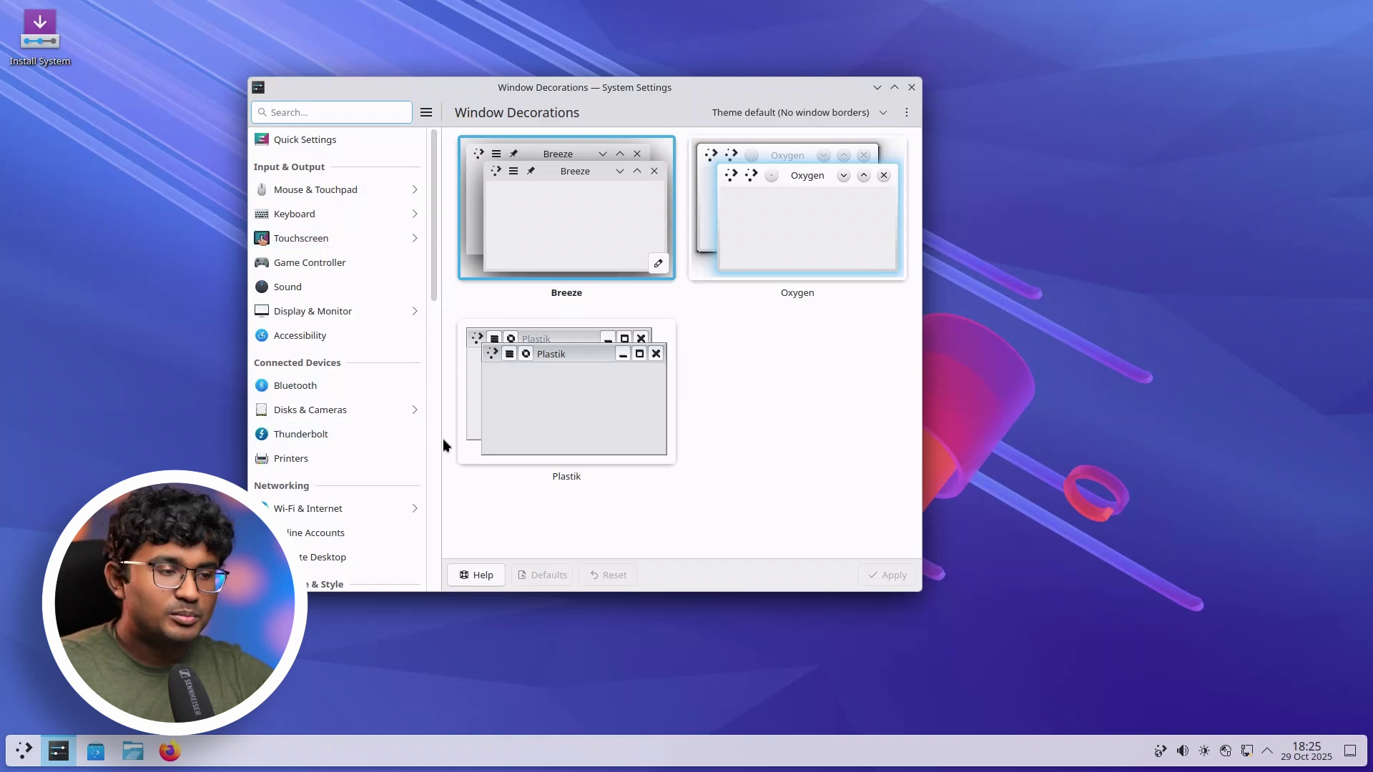
left_click(129, 759)
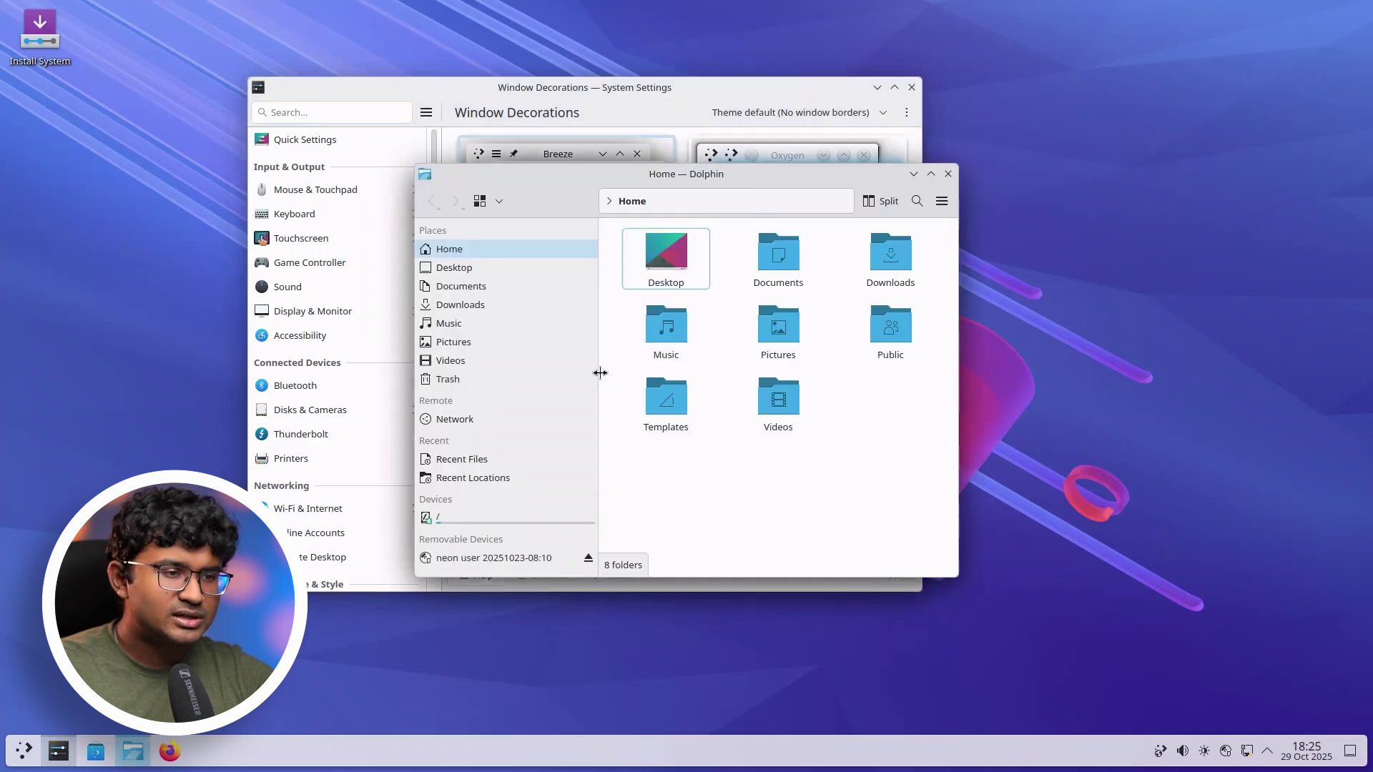
- Narrow Dolphin's Places sidebar and launch System Monitor by searching 'sys' in the launcher
mouse_move(600, 372)
left_mouse_down()
mouse_move(556, 372)
mouse_move(573, 372)
left_mouse_up()
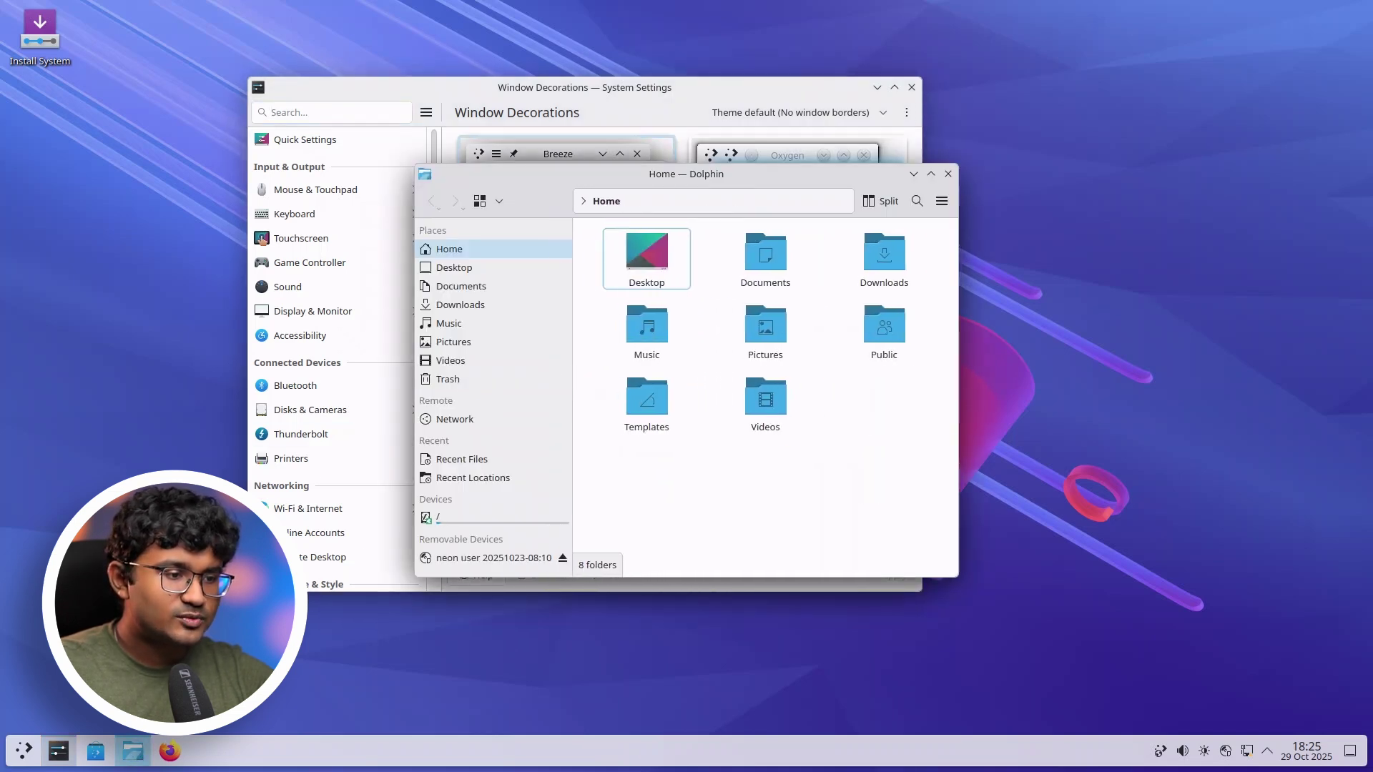
left_click(23, 754)
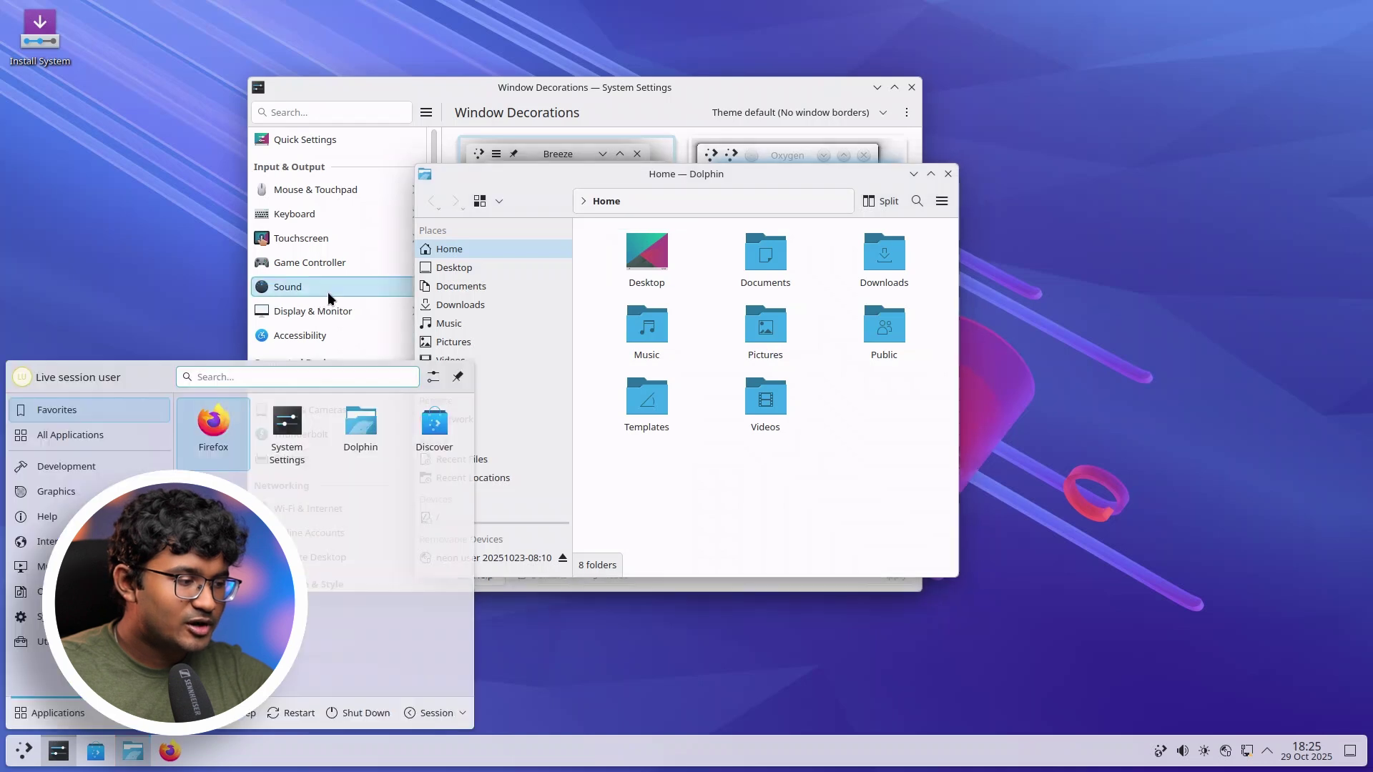
left_click(306, 381)
type("sys")
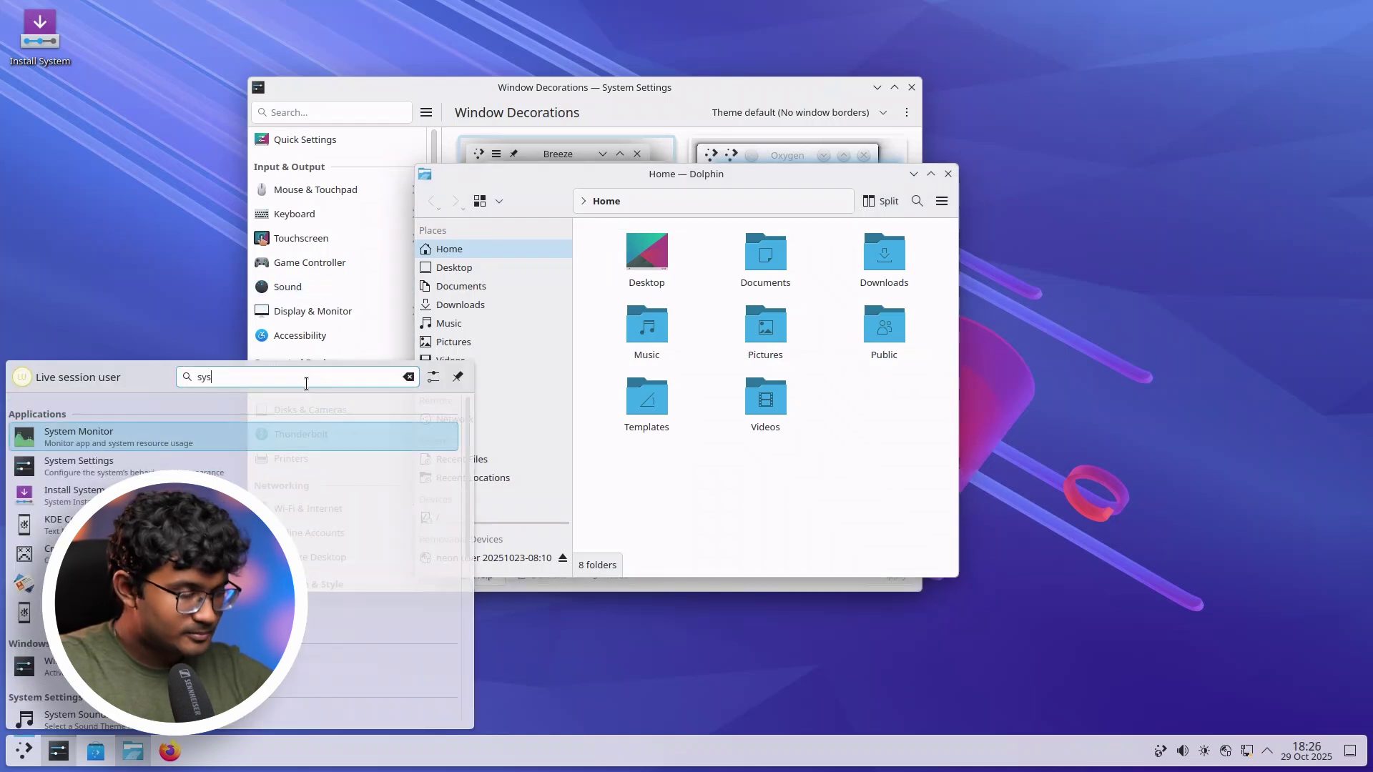
key("Return")
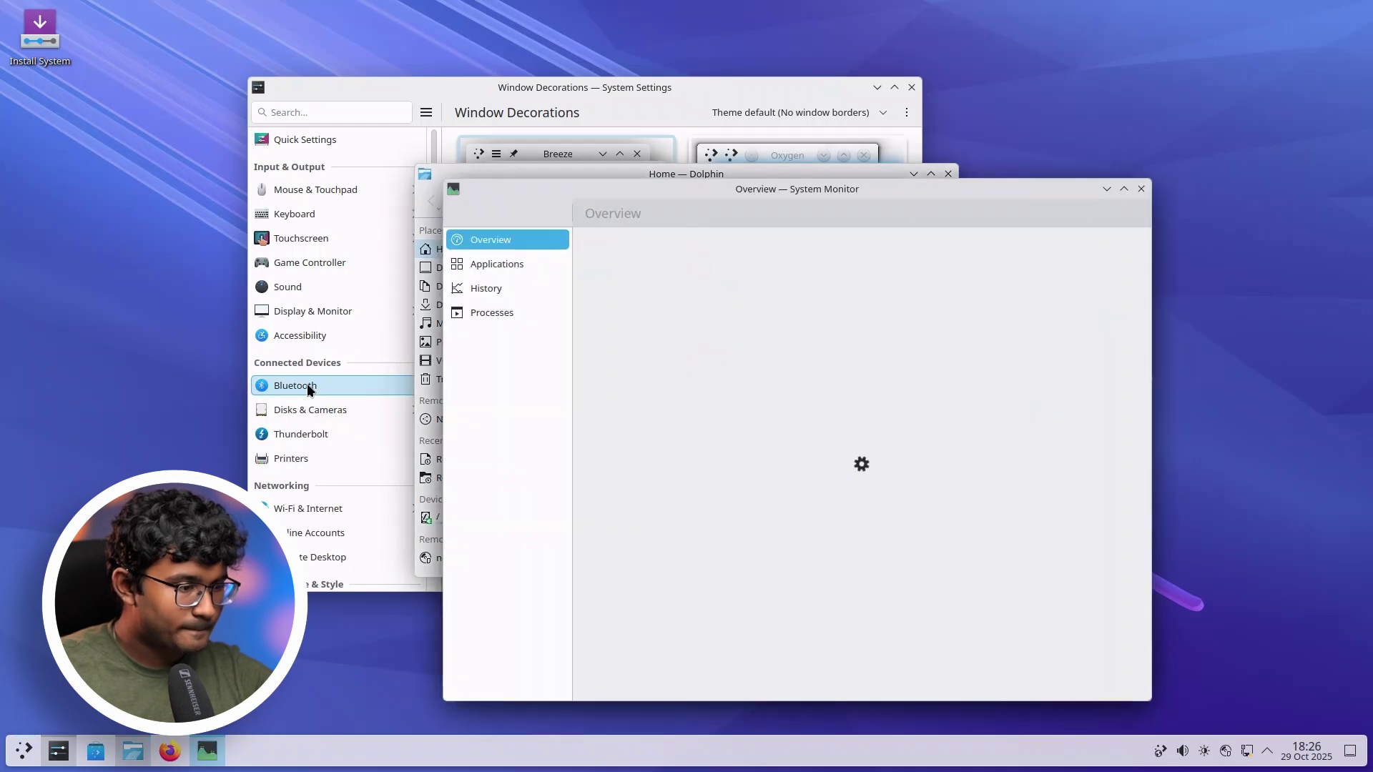
left_click(19, 763)
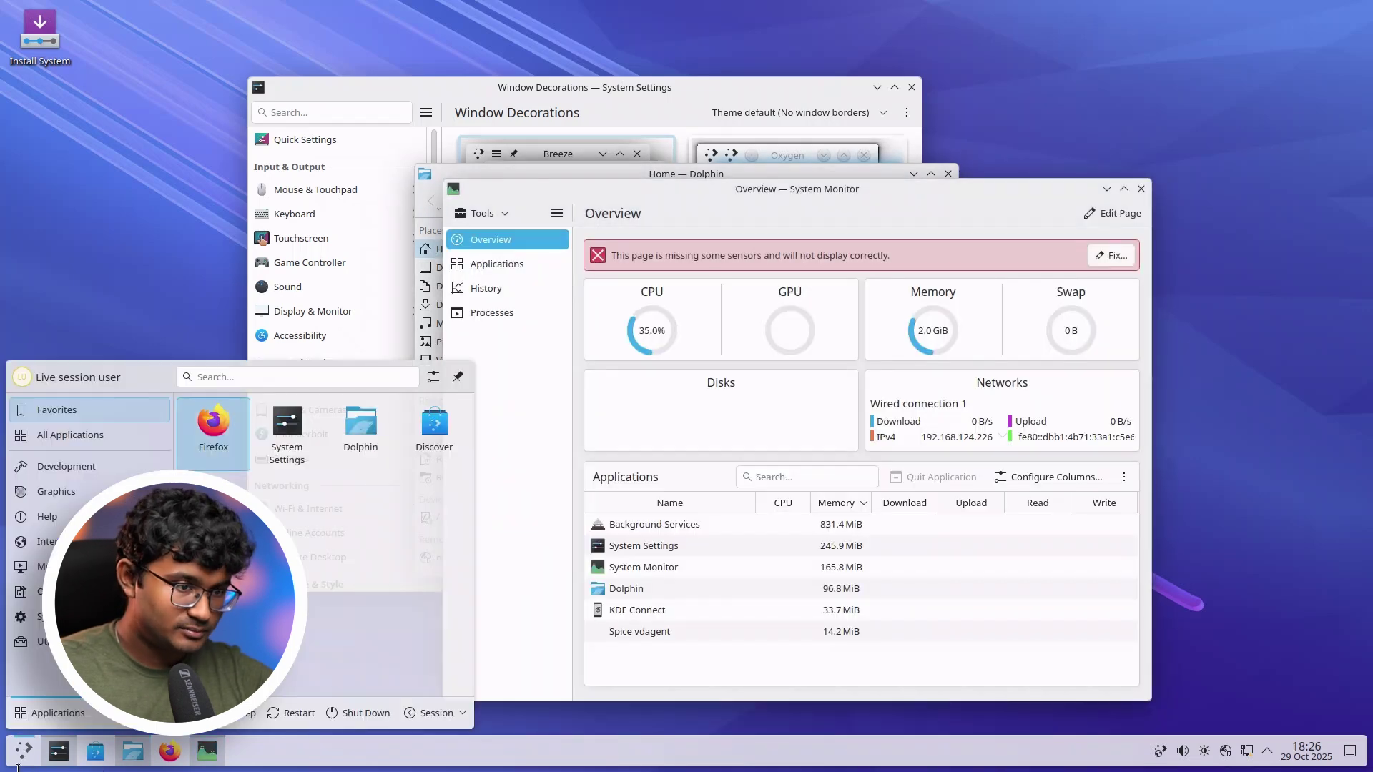
- Launch KDE Menu Editor by searching 'menu', reposition it, and widen its category pane
type("menu")
key("Return")
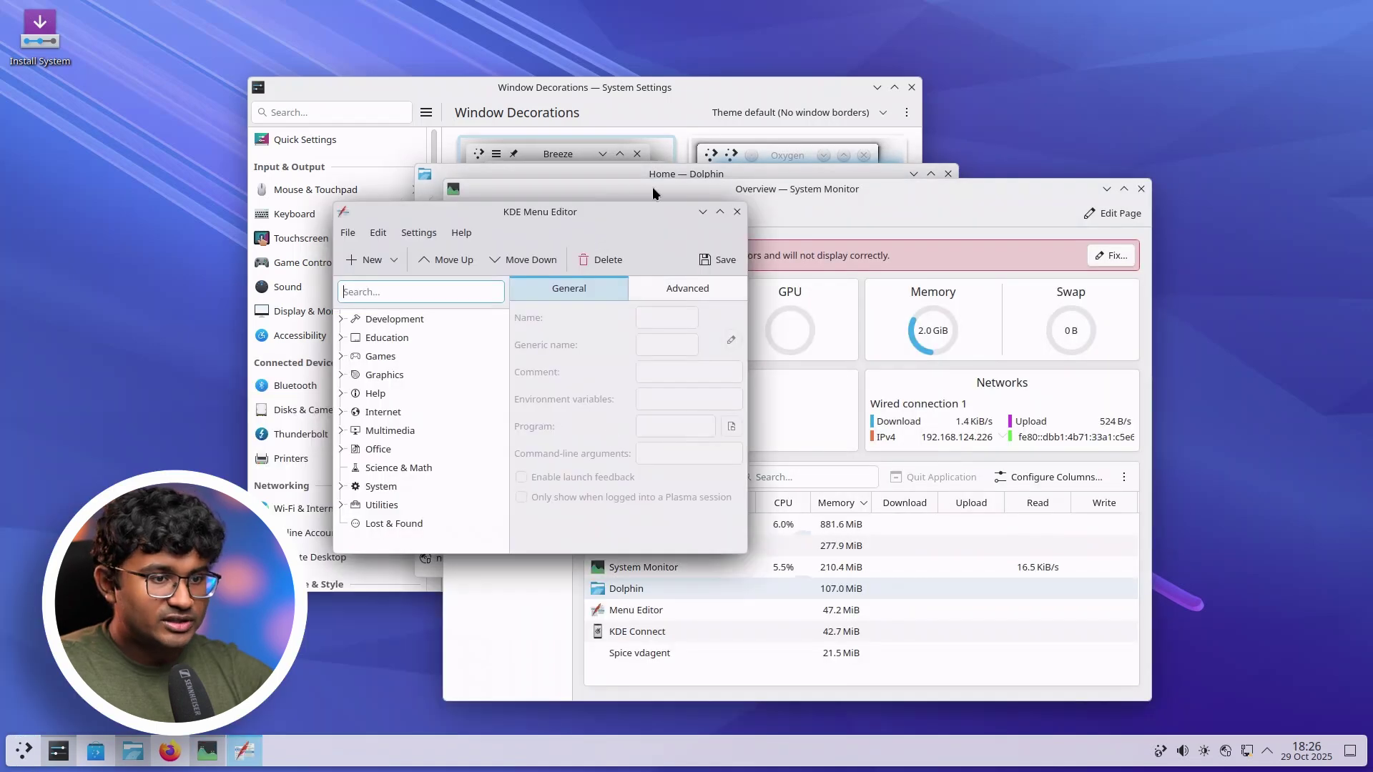
left_click_drag(559, 212, 427, 285)
left_click_drag(376, 451, 438, 504)
left_click_drag(667, 304, 495, 419)
left_click(530, 115)
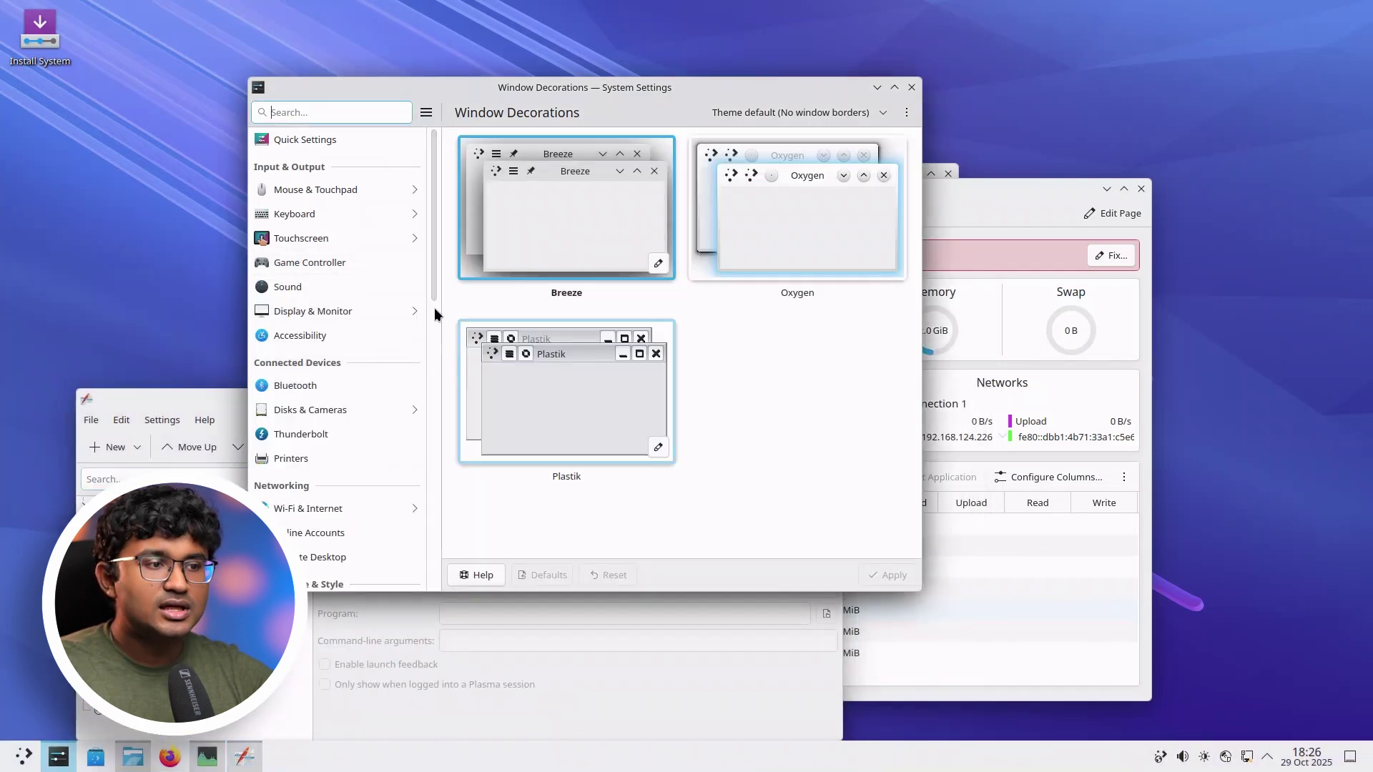
left_click(419, 714)
left_click_drag(312, 595, 580, 529)
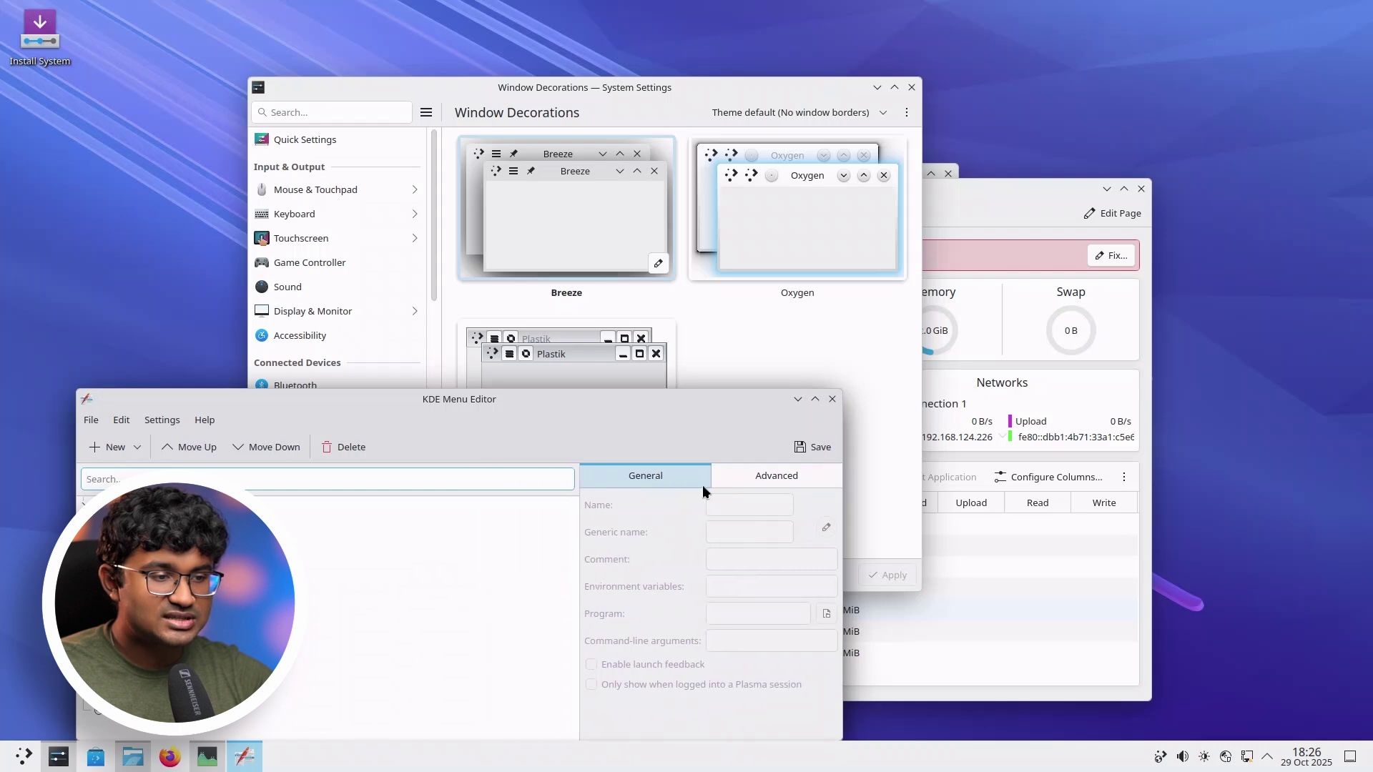
- Close the Menu Editor, widen System Monitor's page sidebar, then close System Monitor
left_click(832, 399)
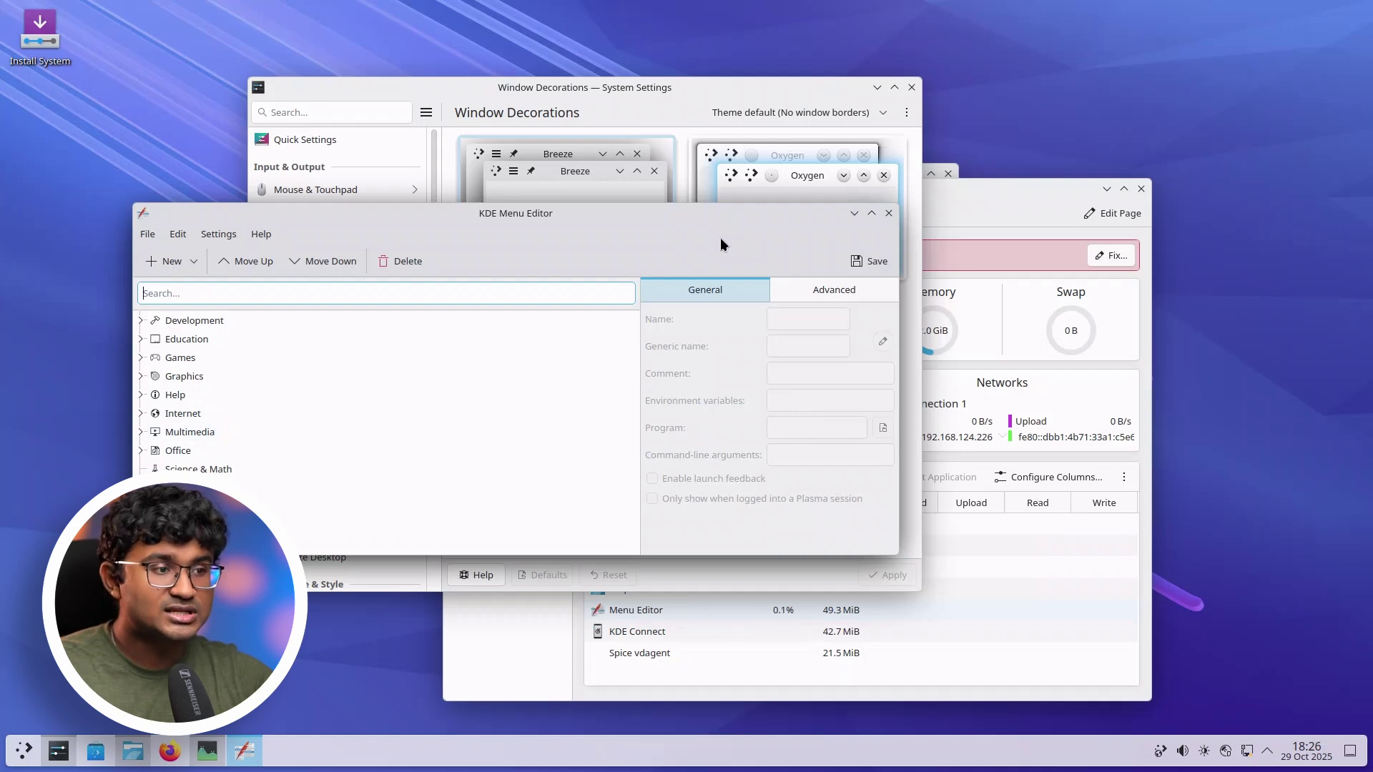
left_click_drag(587, 222, 580, 200)
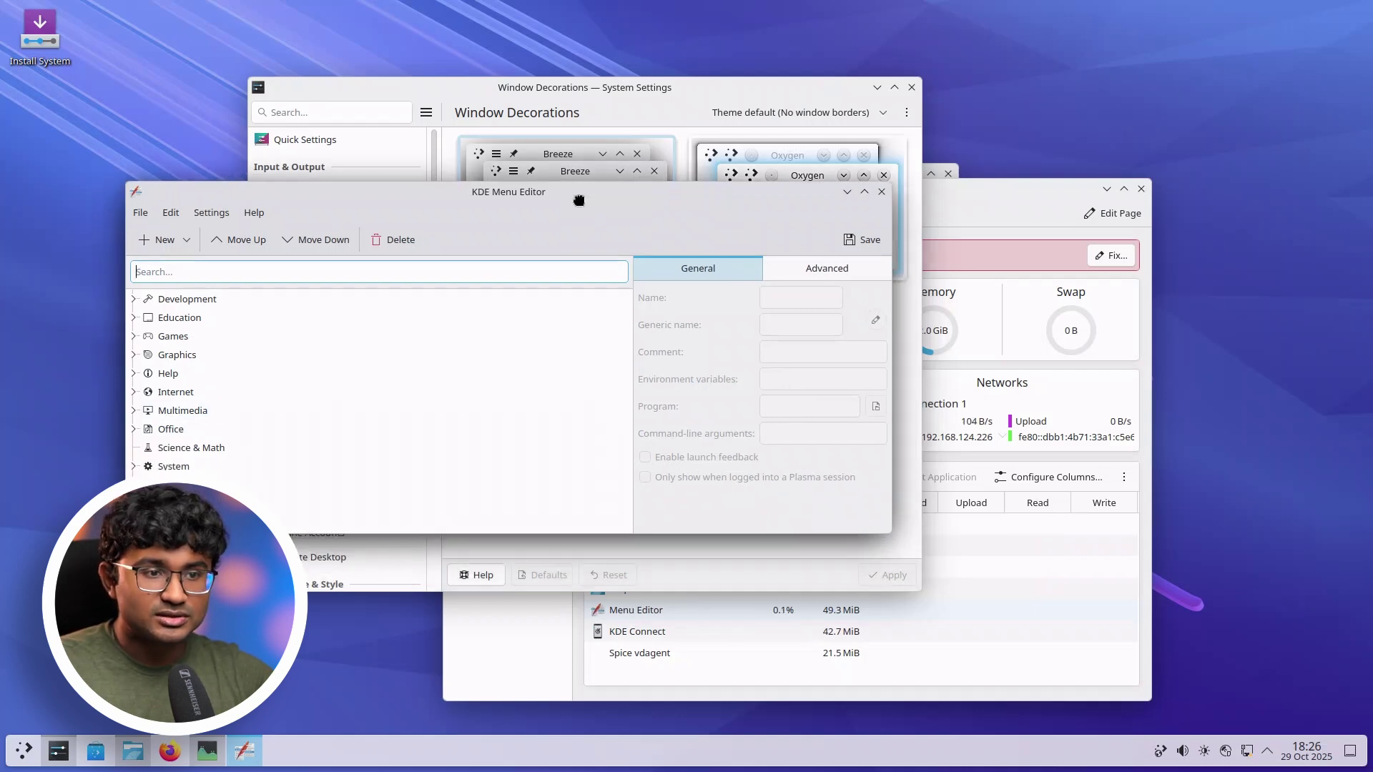
left_click(881, 191)
left_click(950, 195)
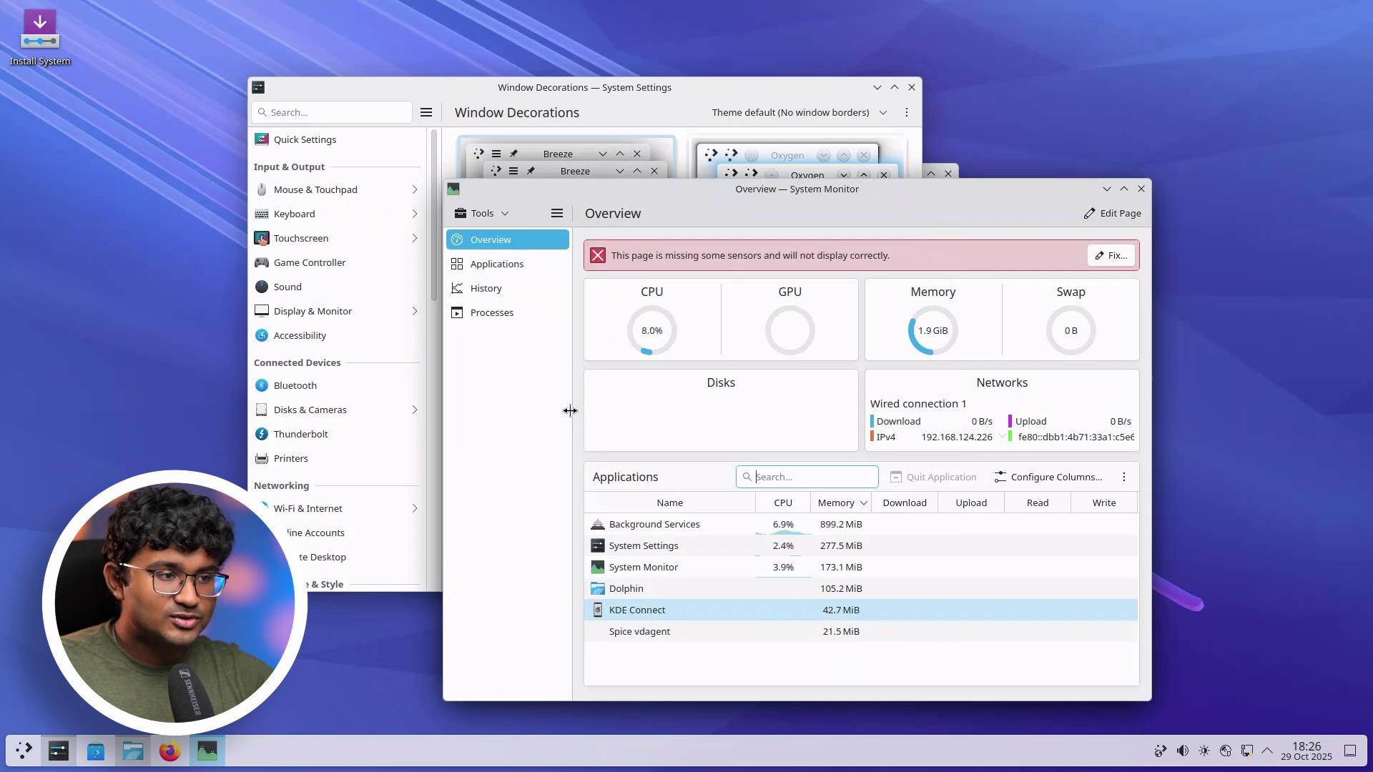
left_click_drag(570, 411, 740, 397)
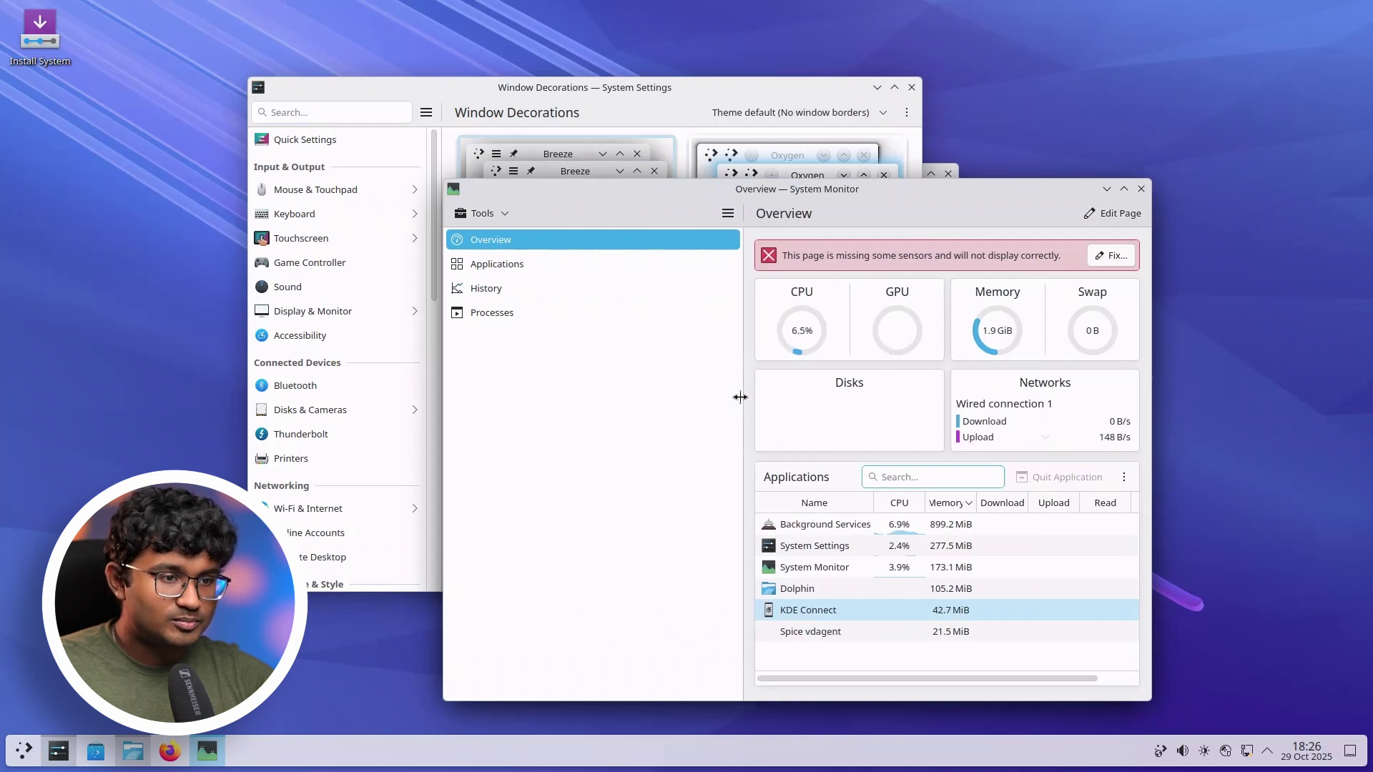
left_click(1141, 190)
- Relaunch System Monitor via 'sys', close it again, and shift the settings window right
left_click(24, 750)
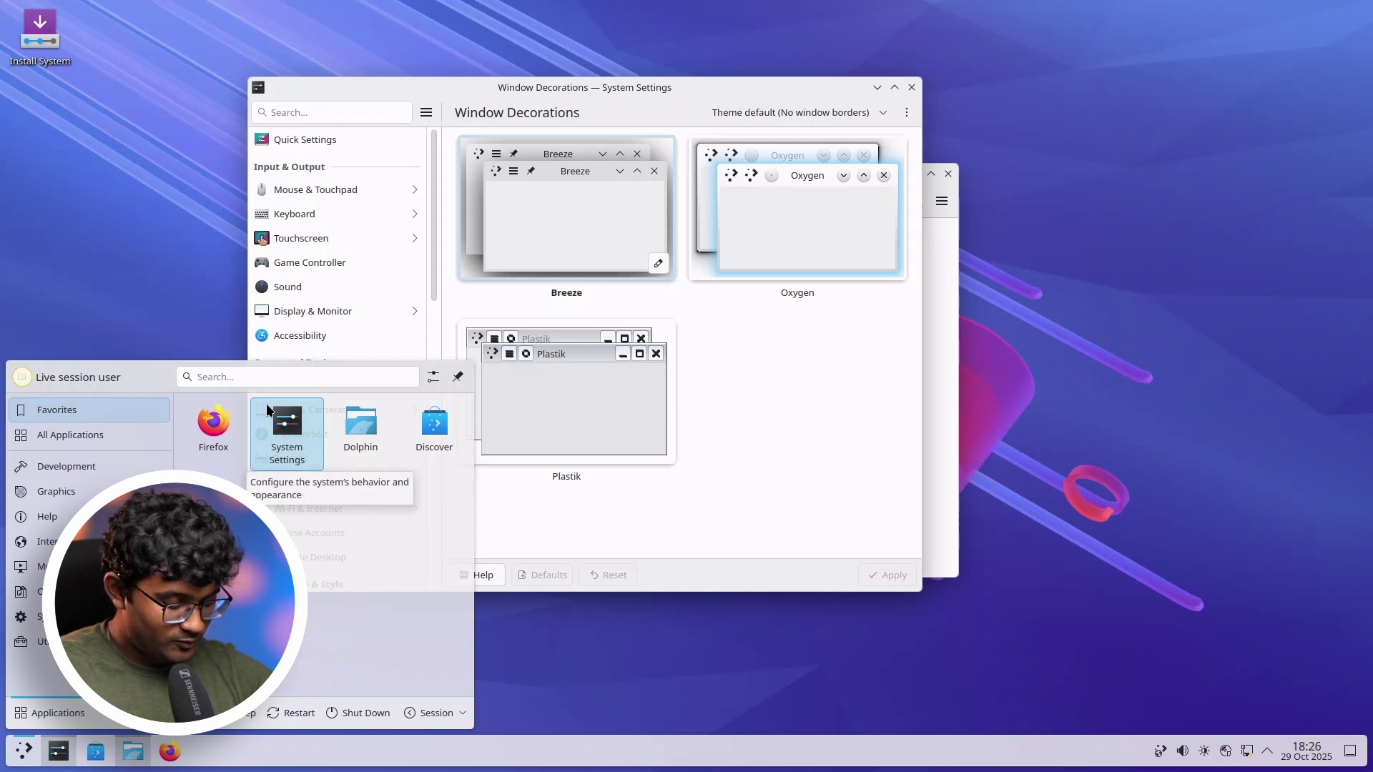
type("sys")
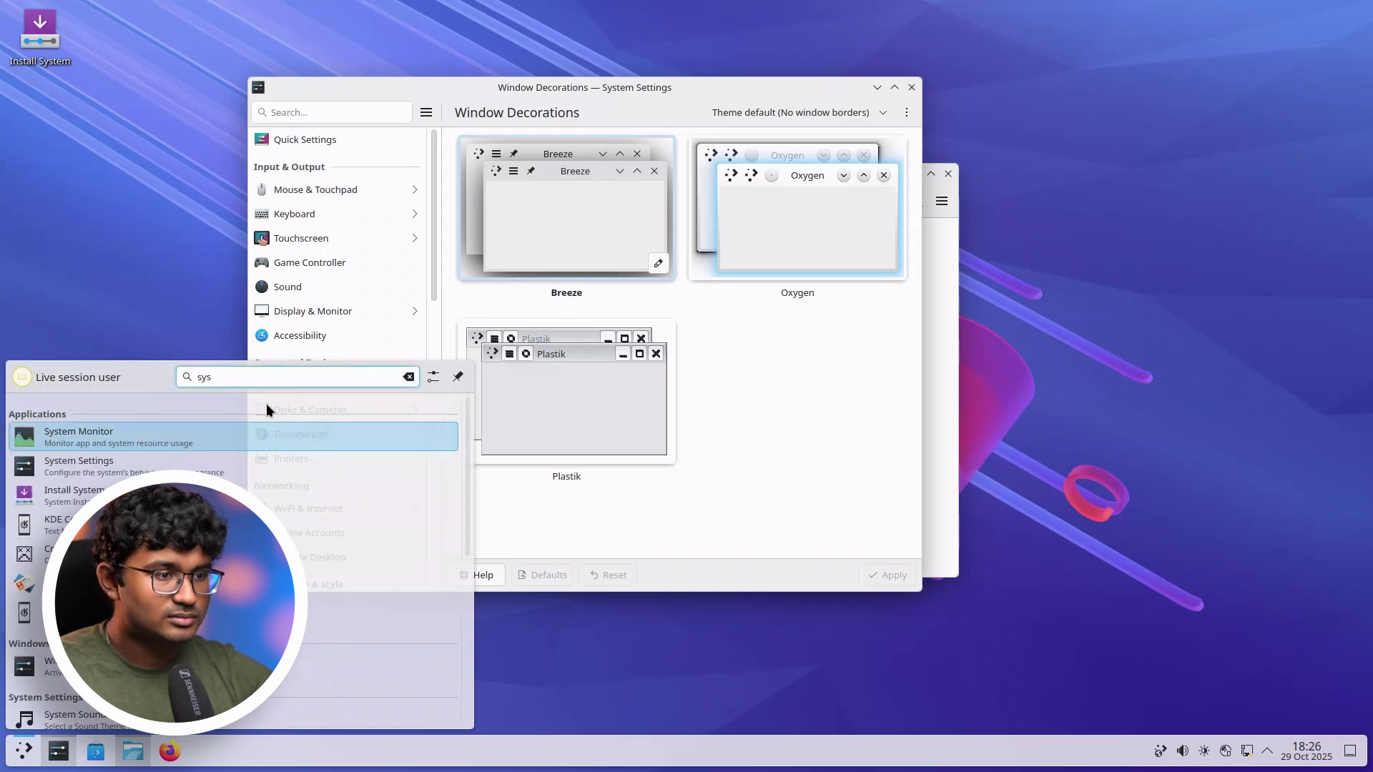
key("Return")
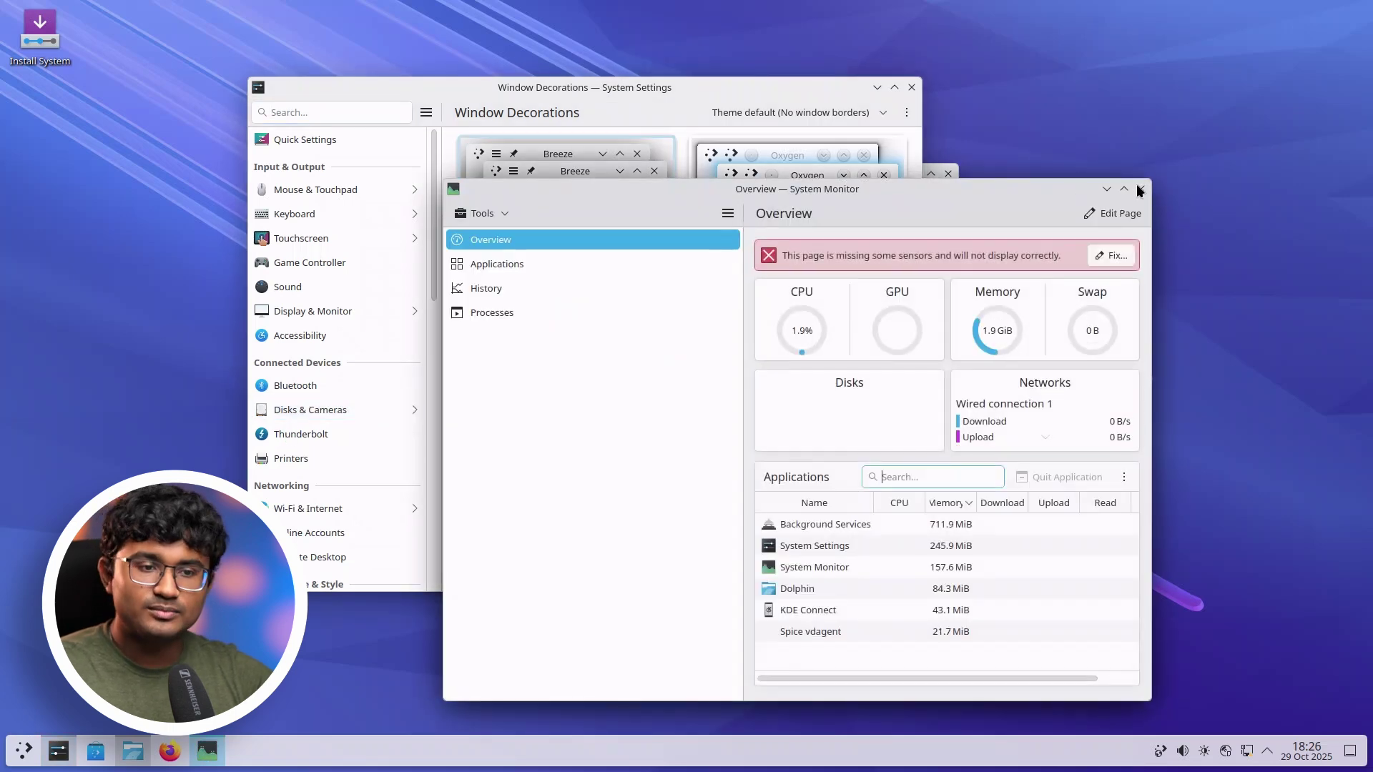
left_click(1141, 189)
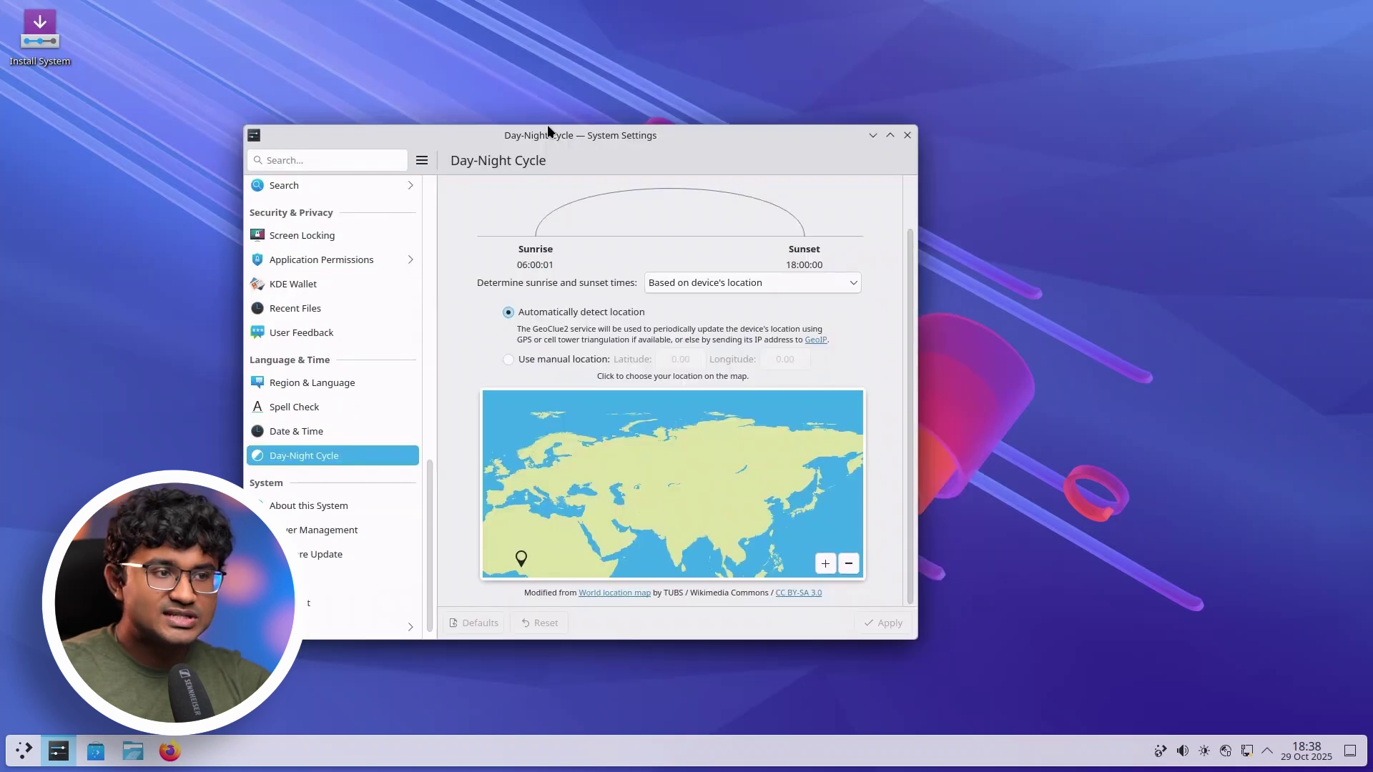
left_click_drag(547, 127, 588, 135)
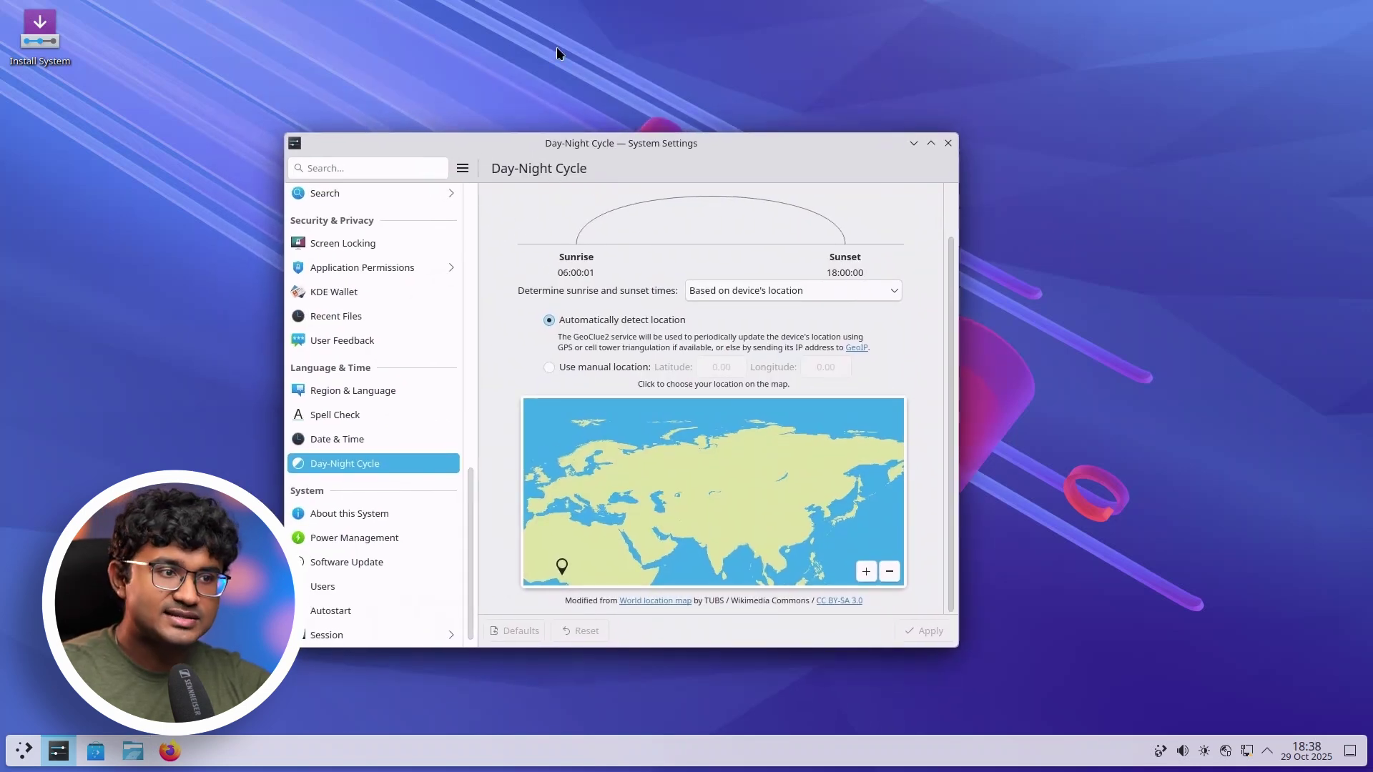
- Switch Day-Night Cycle to a manual location in eastern India (22.74, 86.29) on the map
scroll(613, 311, "up", 2)
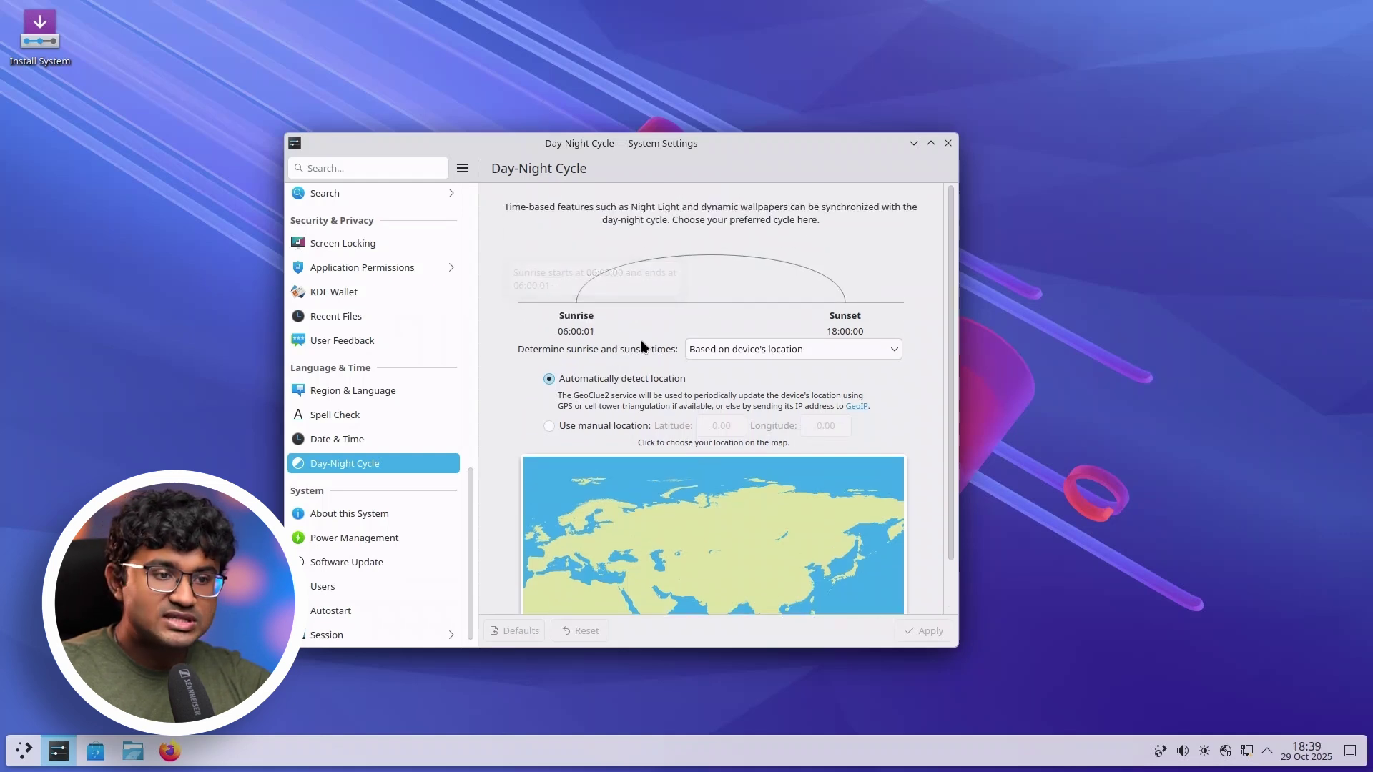
mouse_move(856, 329)
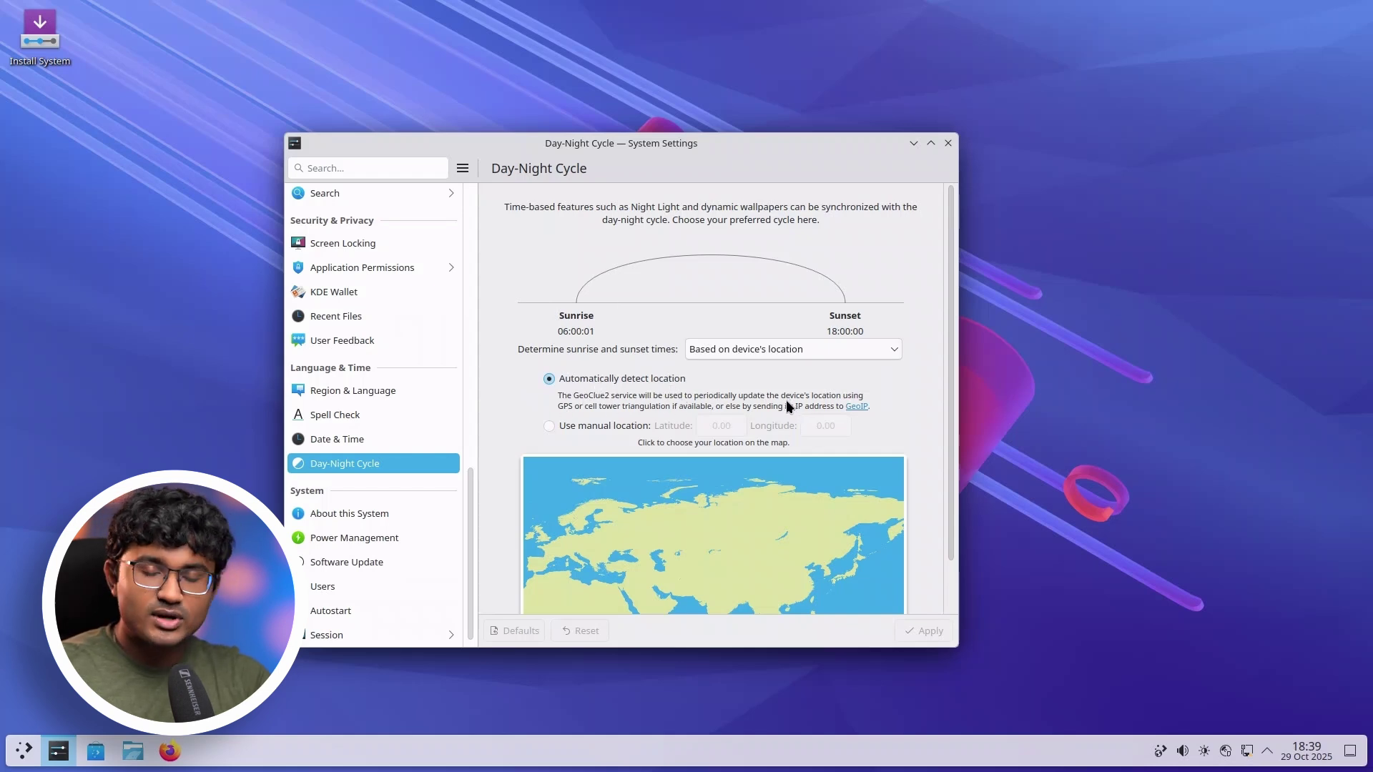
left_click(600, 426)
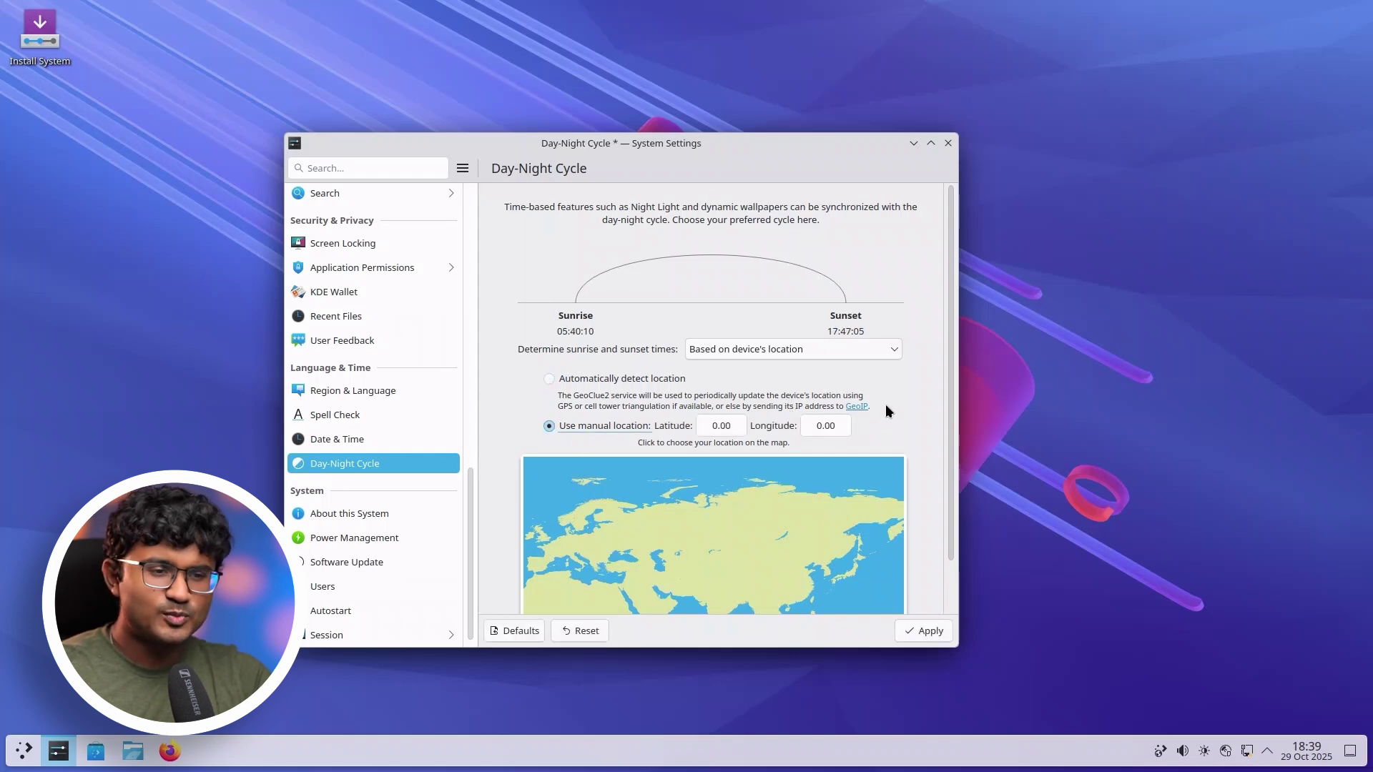
scroll(885, 411, "down", 1)
left_click_drag(782, 518, 710, 394)
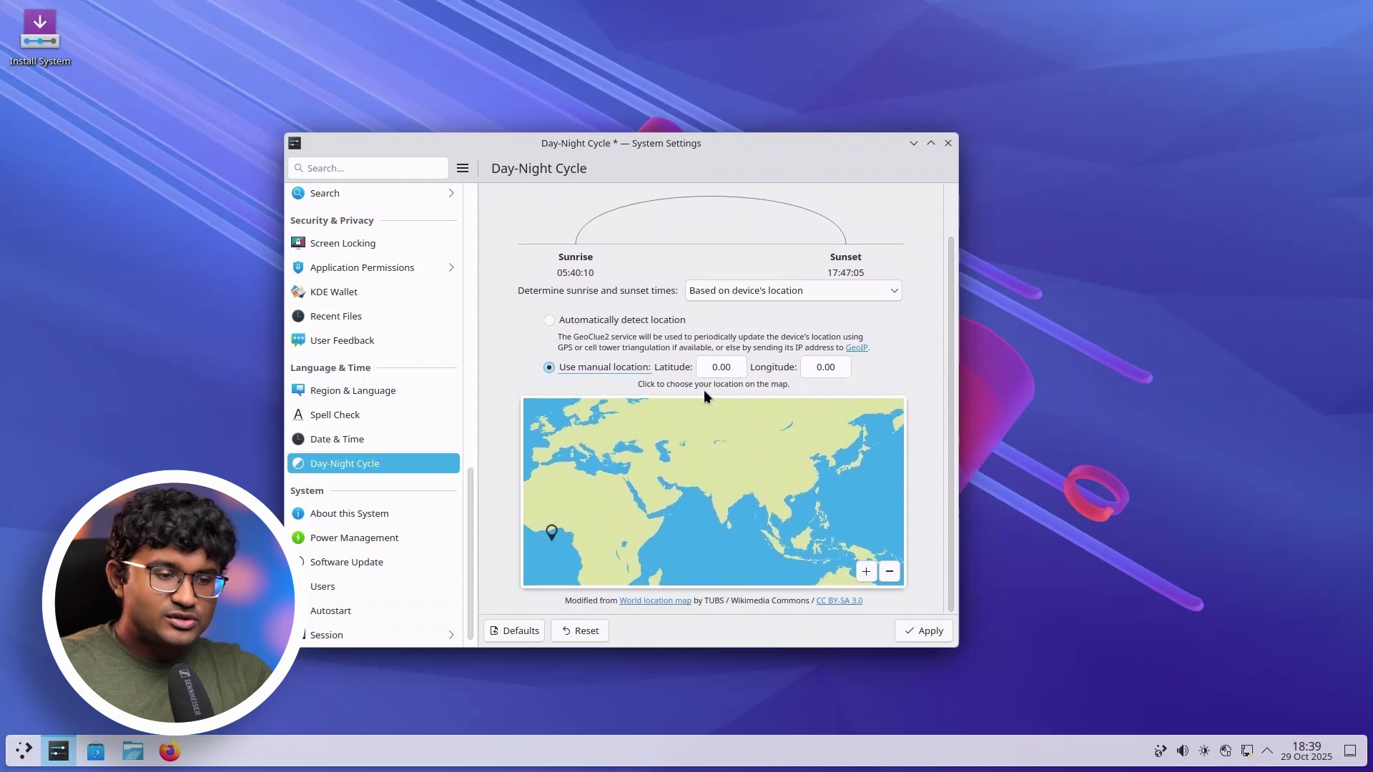
left_click(723, 480)
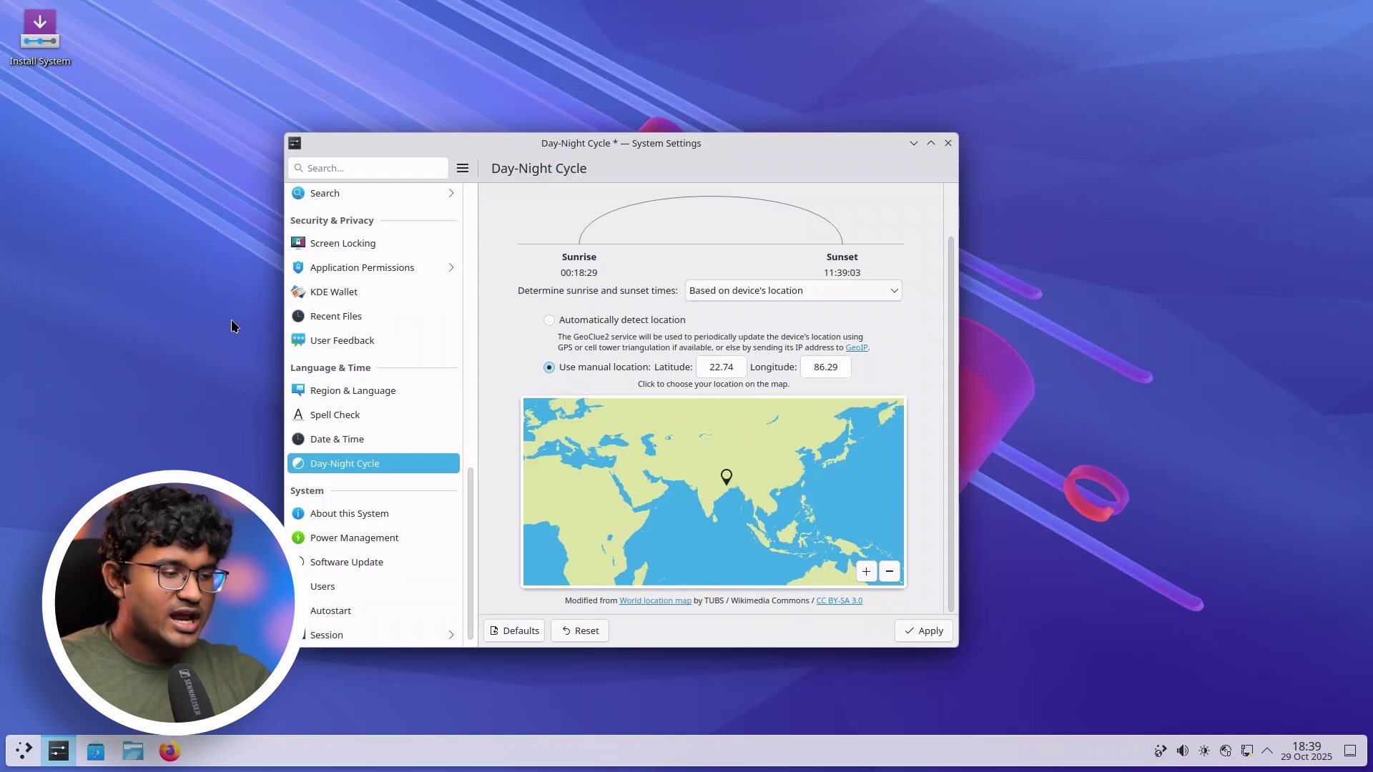
left_click(736, 368)
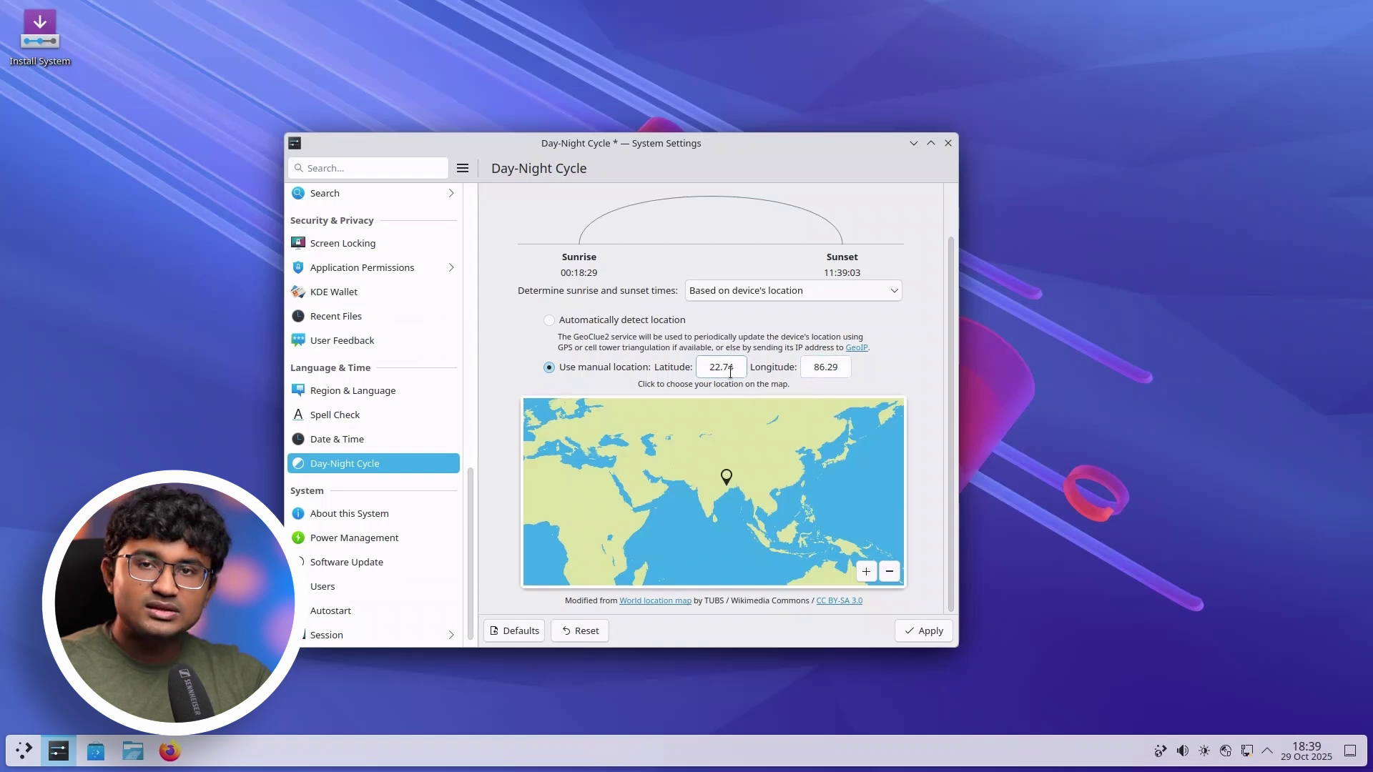
- Try custom sunrise/sunset times, revert to Based on device's location, and close System Settings
left_click(752, 287)
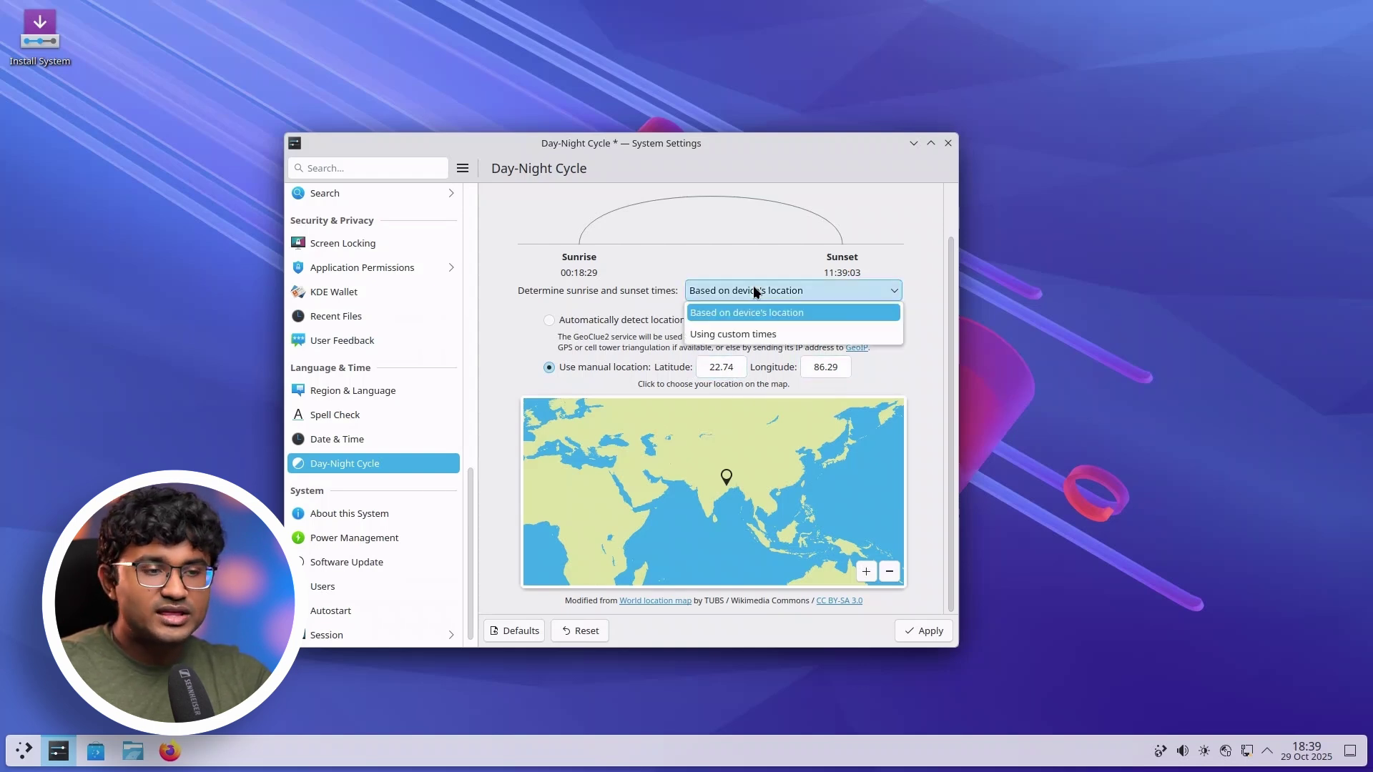
left_click(729, 335)
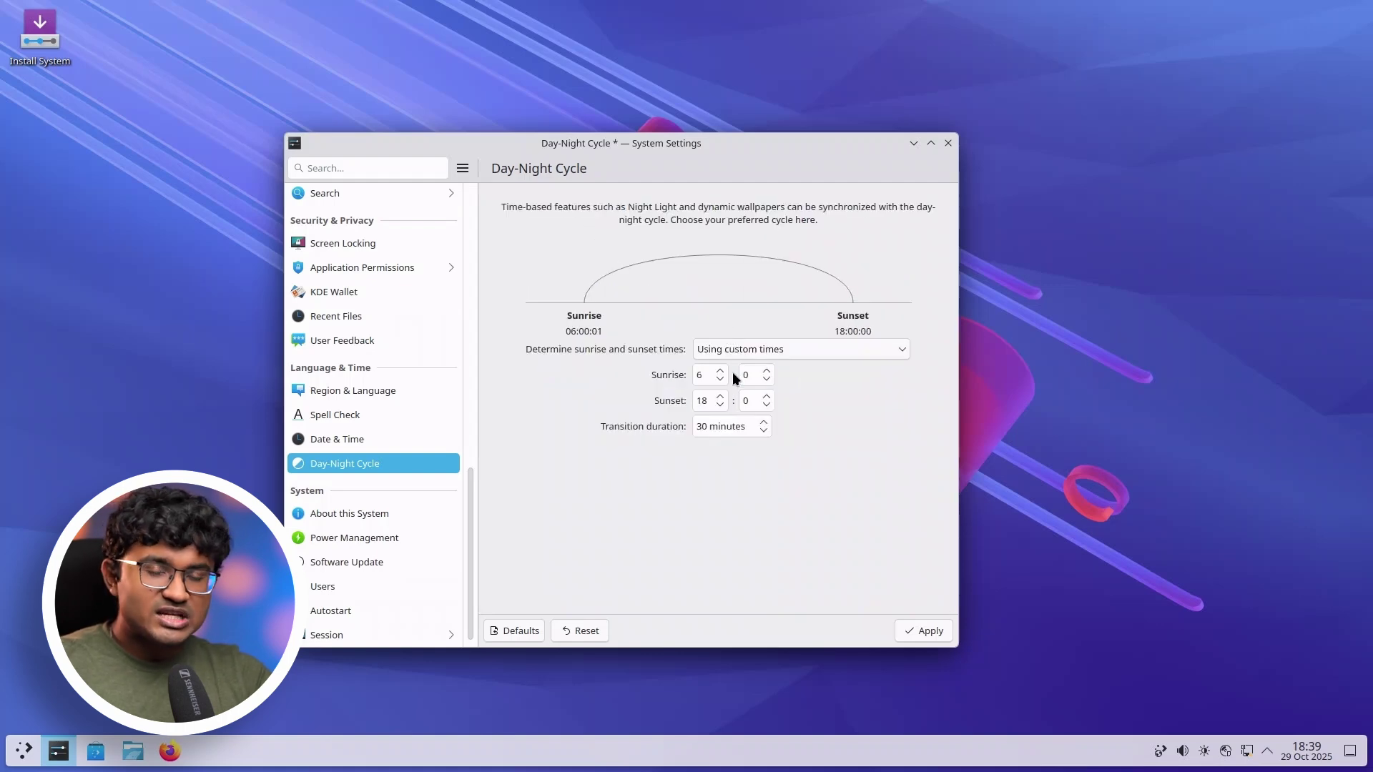
left_click(717, 350)
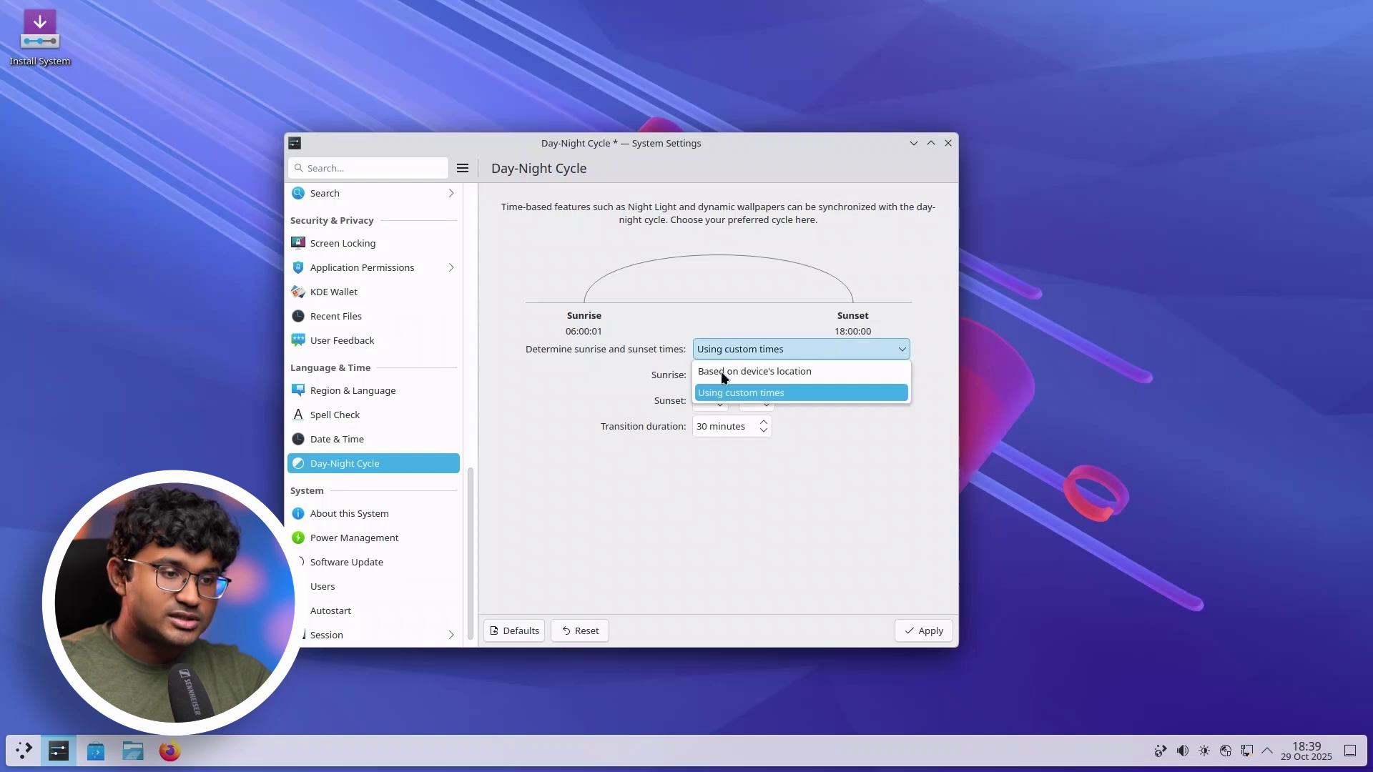
left_click(720, 371)
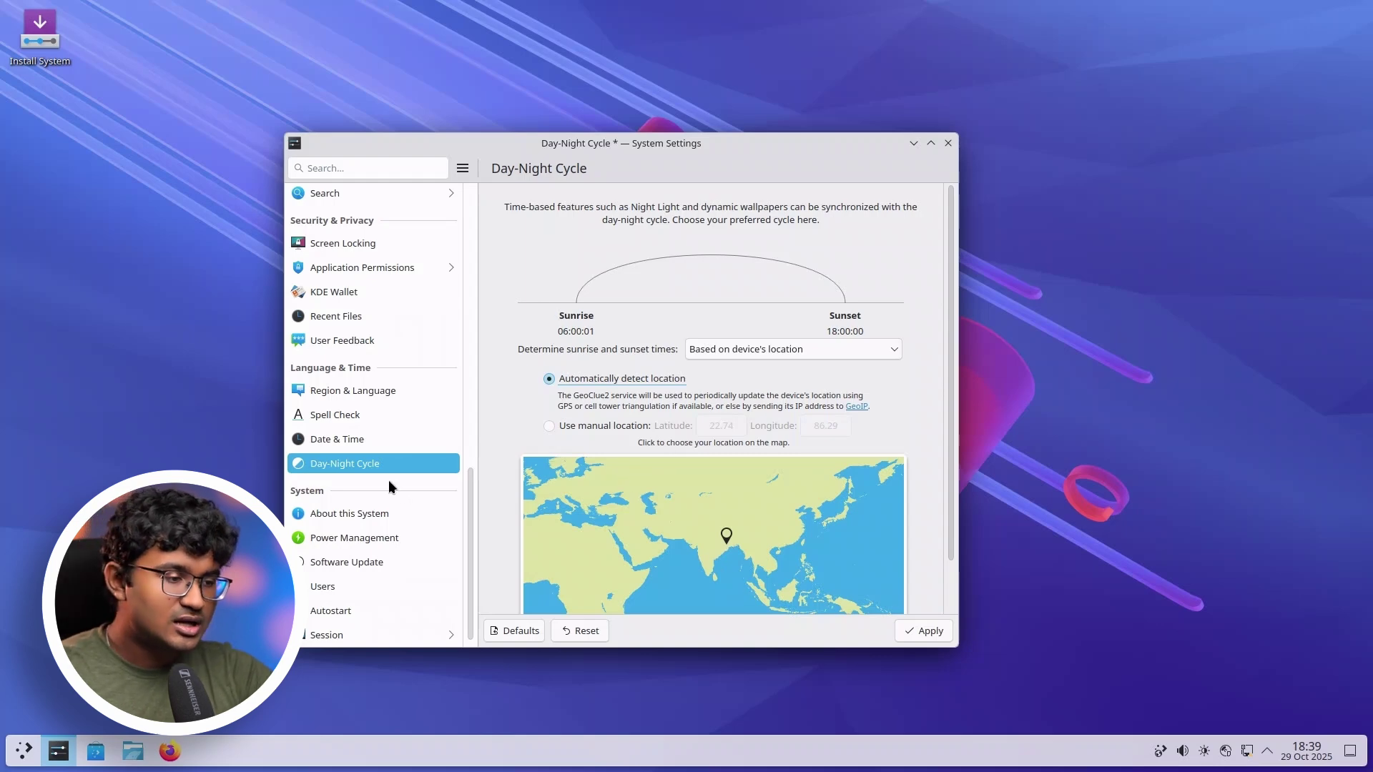
key("super+d")
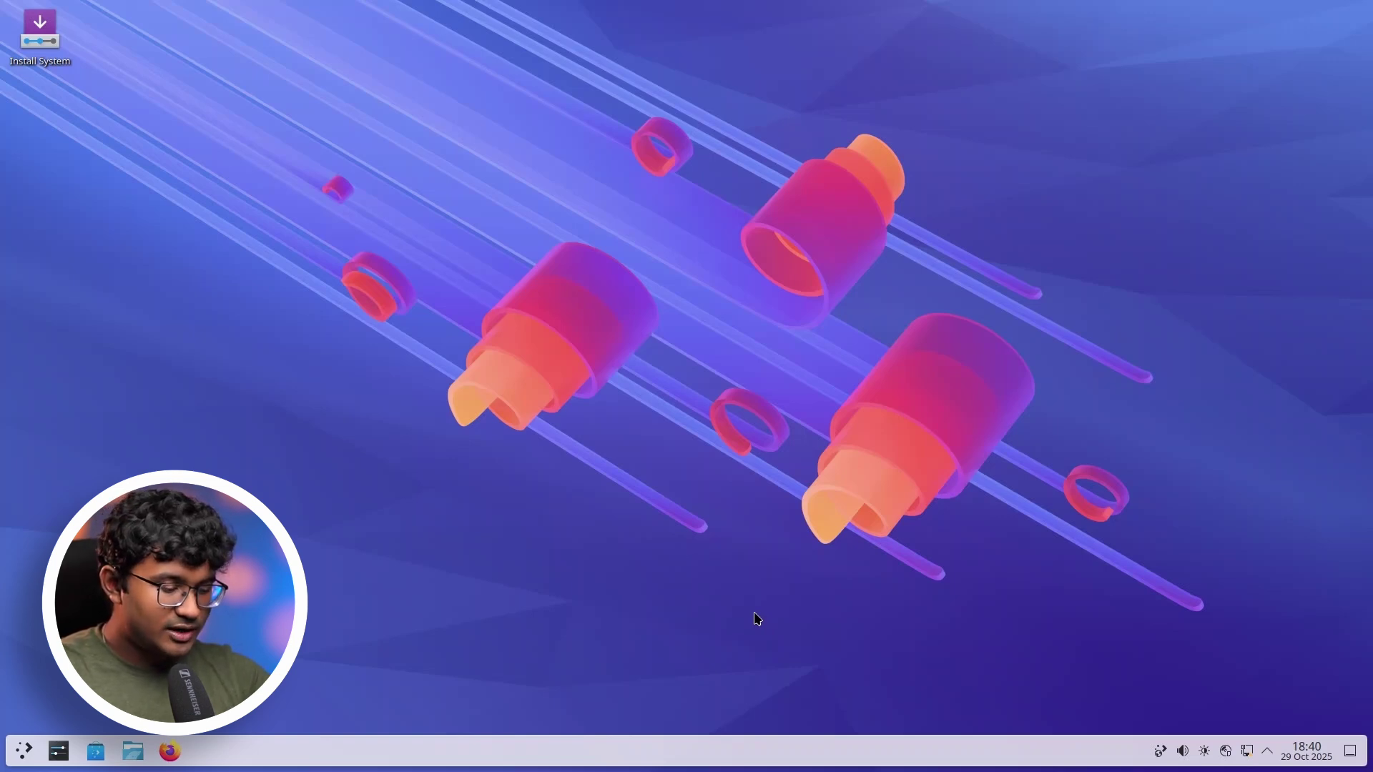
key("alt+space")
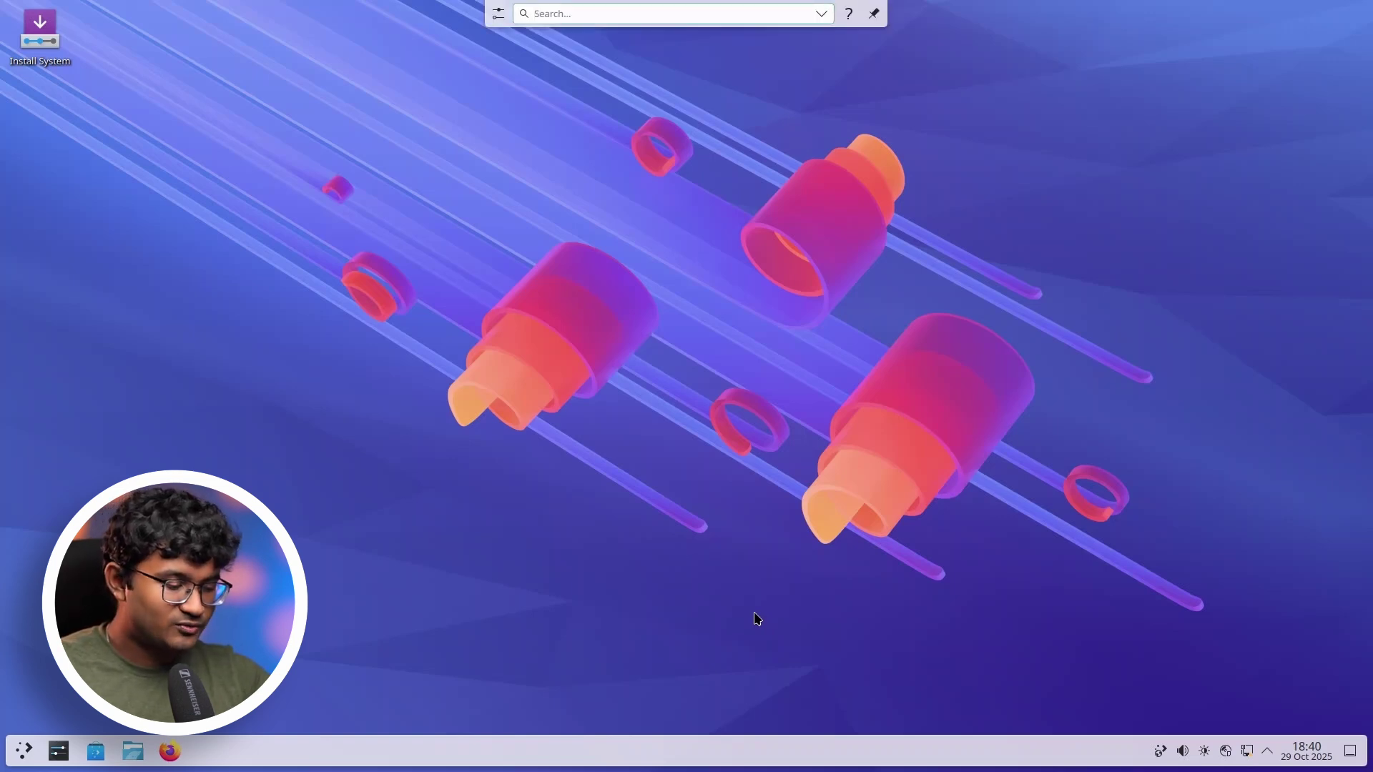
type("apps")
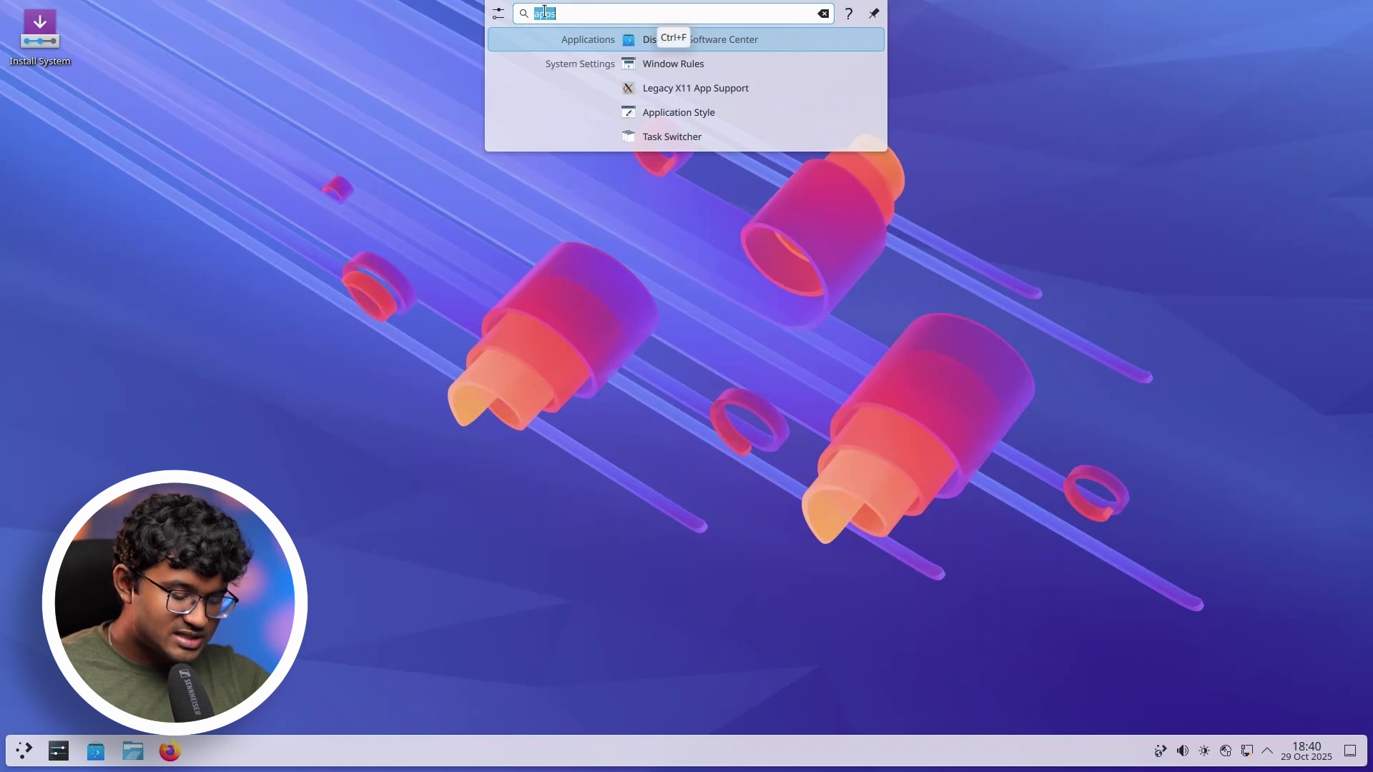
type("folders")
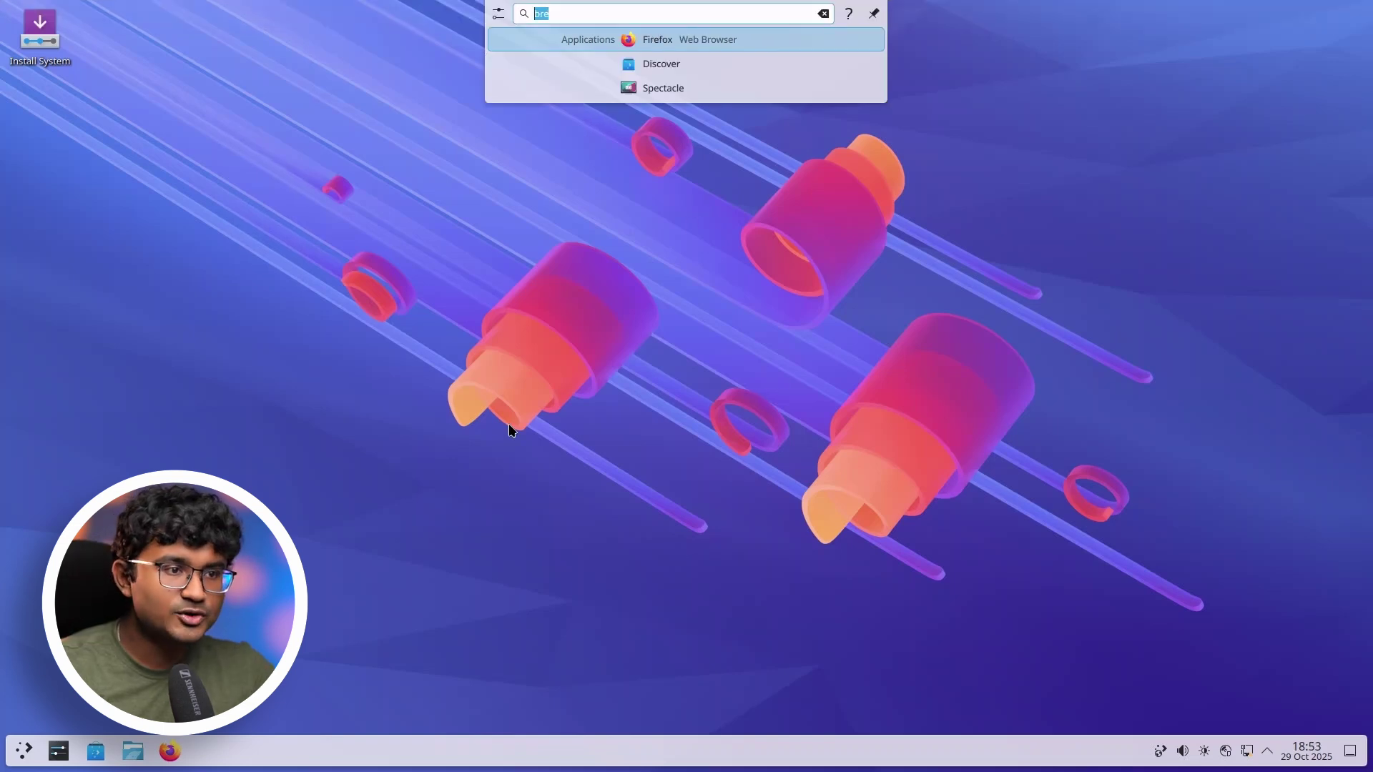
key("End")
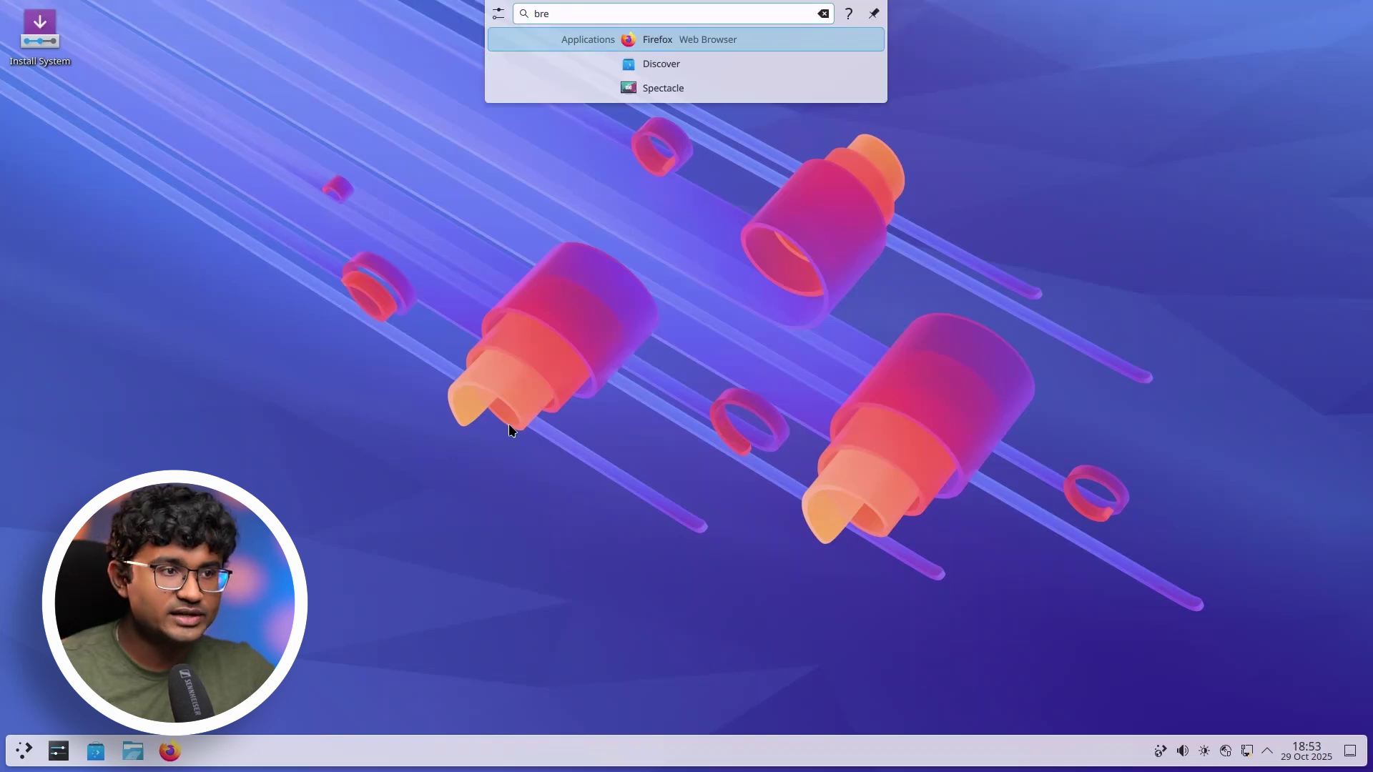
key("Escape")
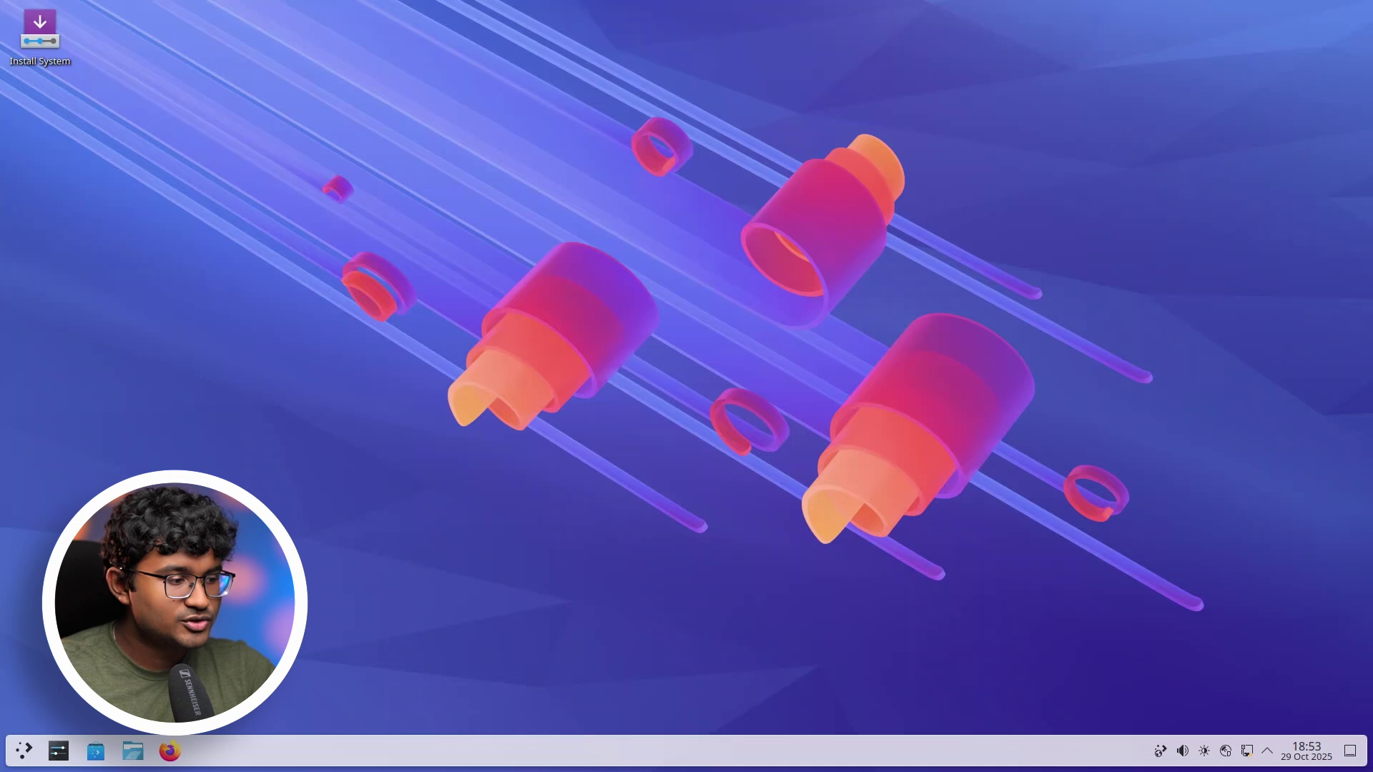
left_click(63, 747)
- Search the settings sidebar for 'draw' and open the Drawing Tablet page
left_click_drag(589, 138, 535, 134)
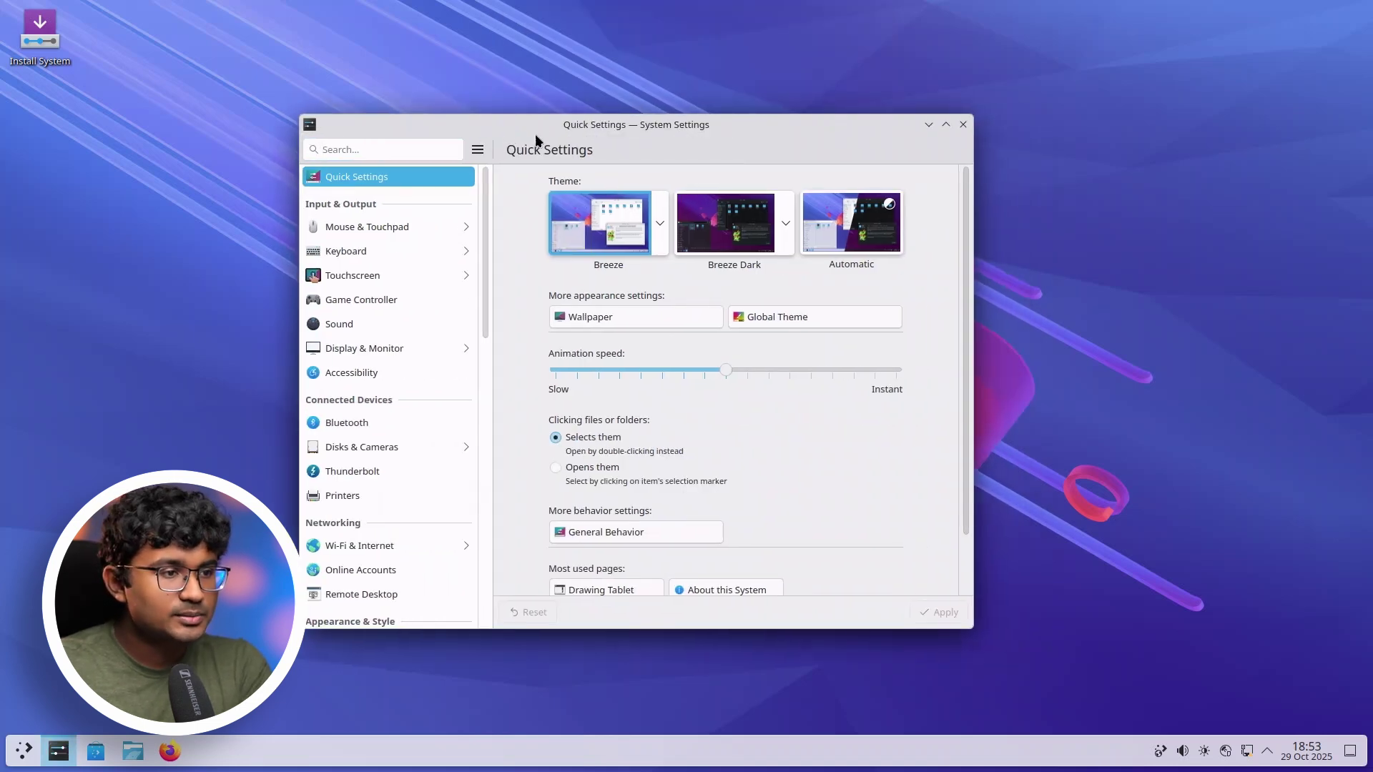
left_click(367, 149)
type("dra")
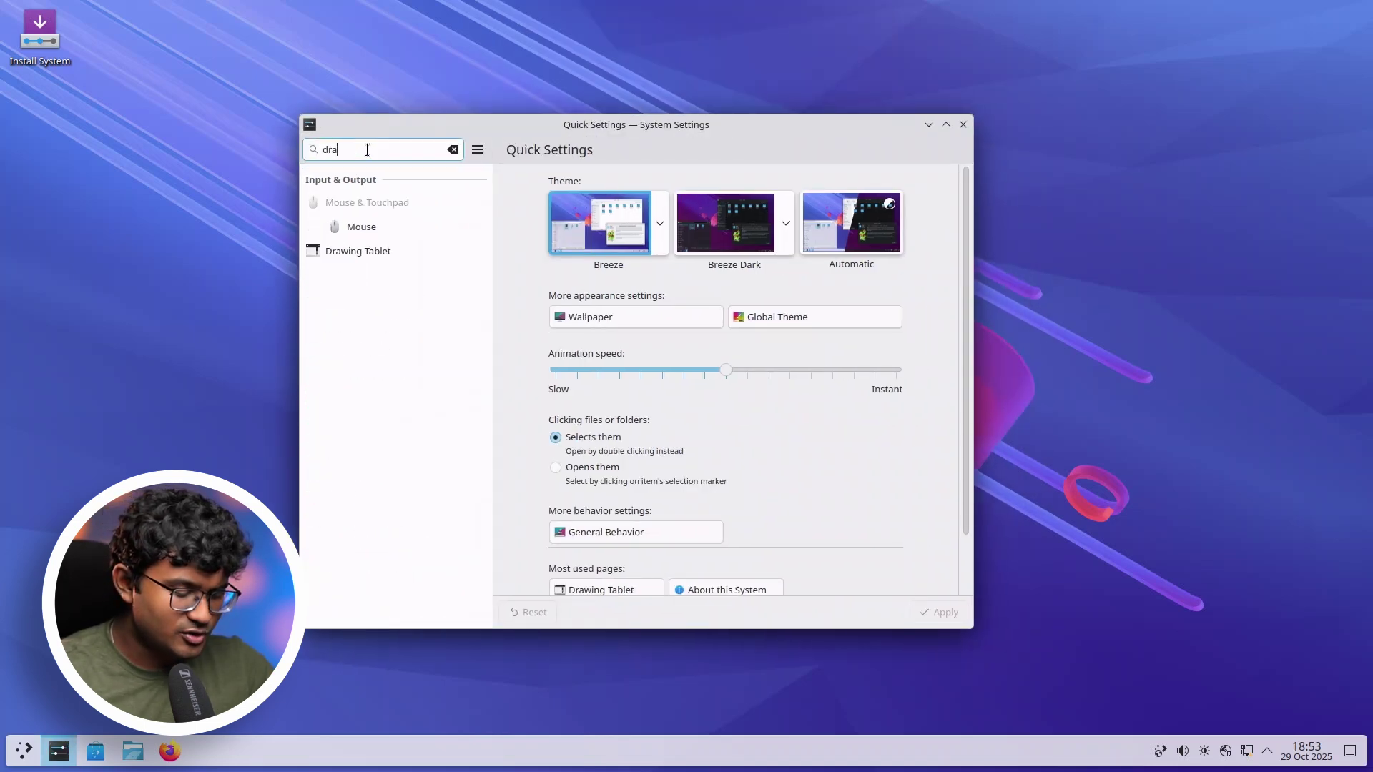
type("w")
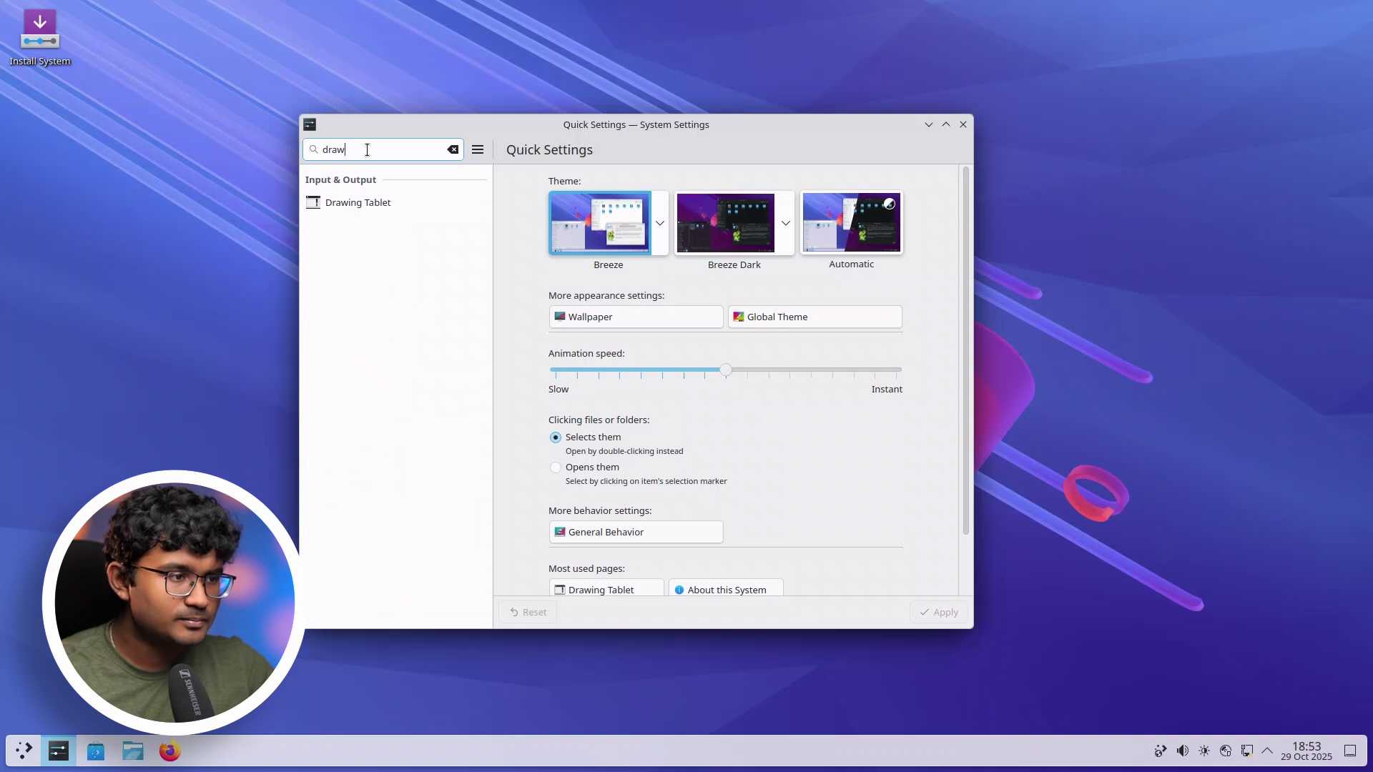
left_click(342, 208)
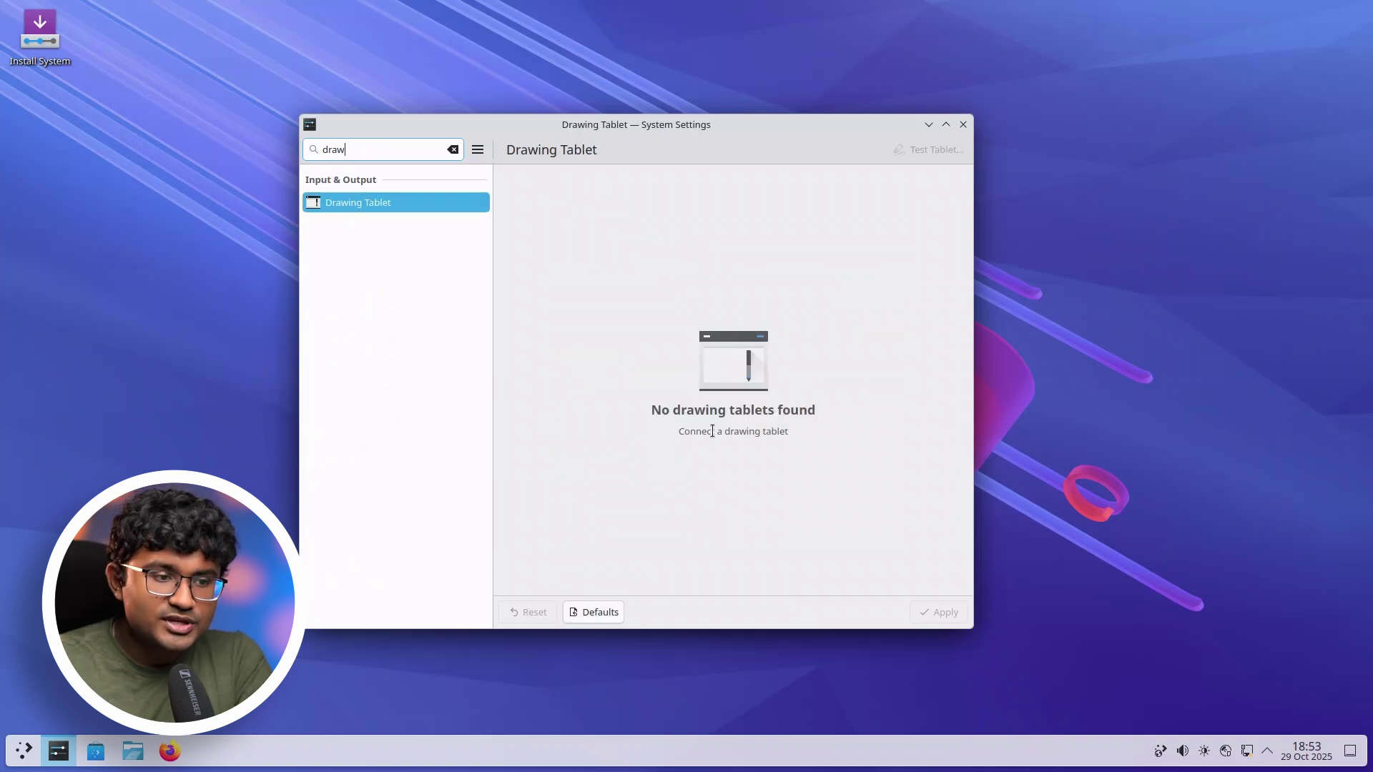